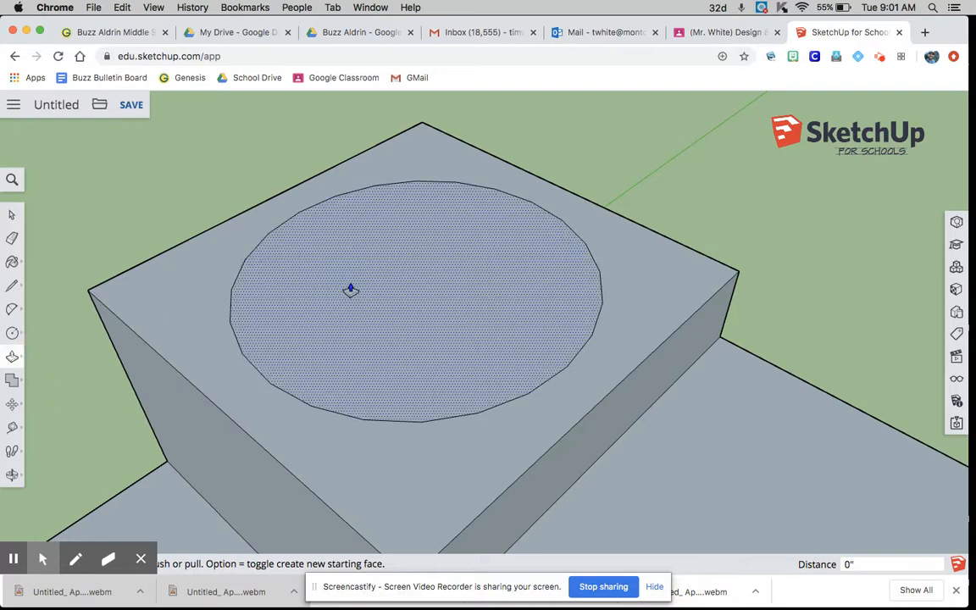
# Step: Push the circular face on top of the tallest block down 0.5 inch to form a recess
pyautogui.click(350, 287)
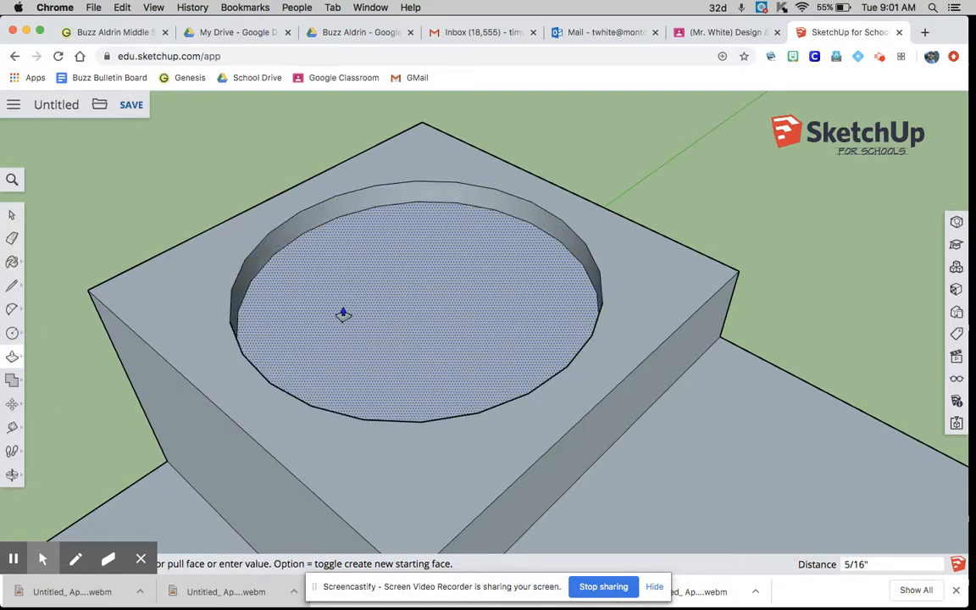
pyautogui.write('.5')
pyautogui.press('Return')
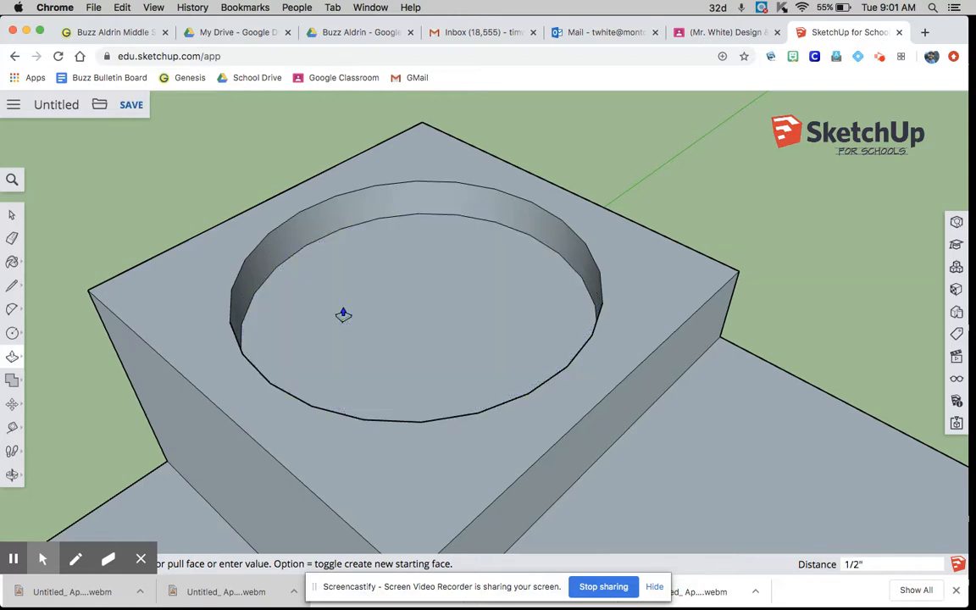
# Step: Examine the recess and the surrounding stepped blocks from several angles, finishing close to the second-tallest block's top face
pyautogui.moveTo(329, 323); pyautogui.dragTo(315, 273, button='middle')
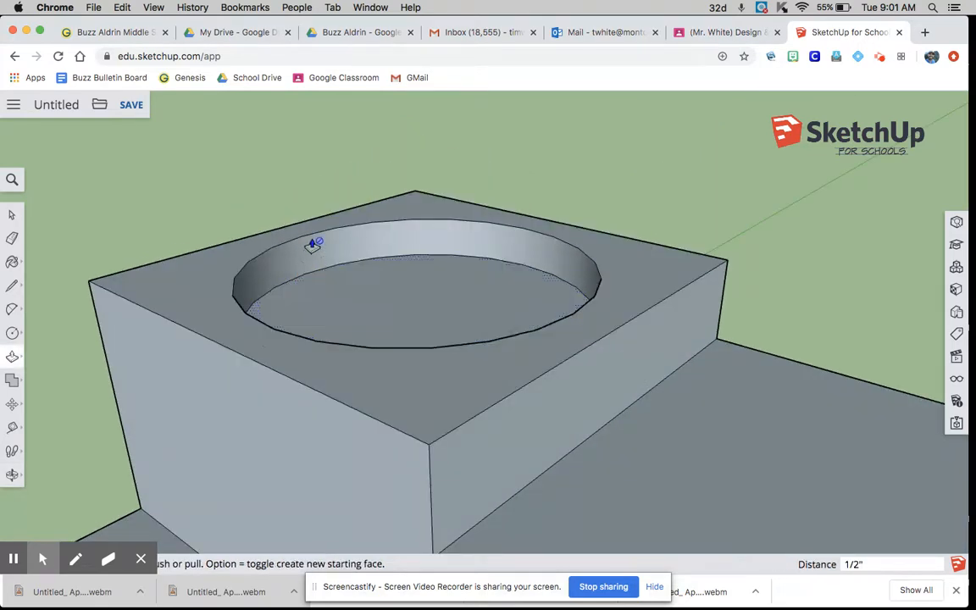
pyautogui.scroll(-4, 310, 243)
pyautogui.scroll(4, 297, 234)
pyautogui.scroll(-5, 292, 268)
pyautogui.scroll(-2, 305, 275)
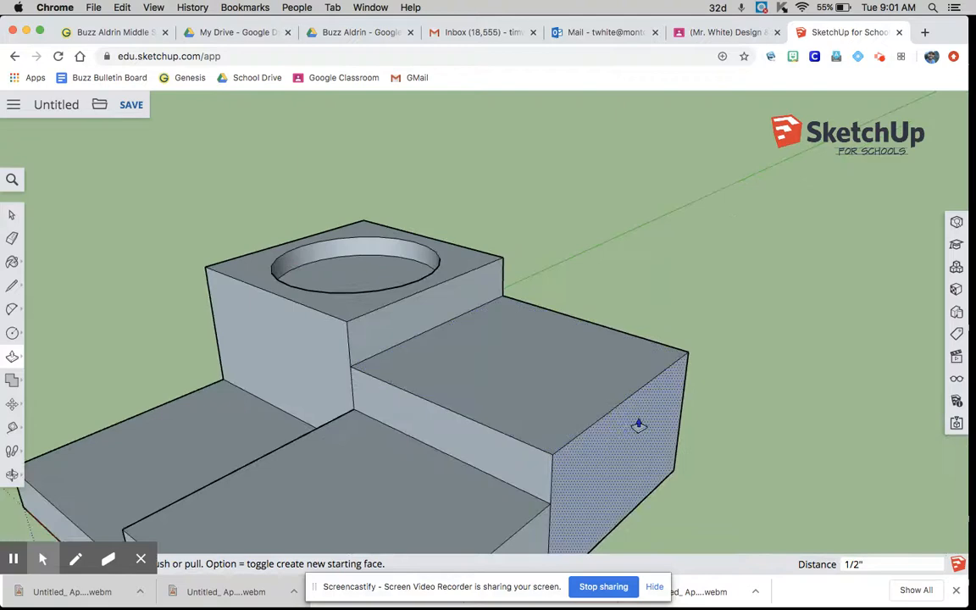
pyautogui.scroll(-3, 584, 441)
pyautogui.scroll(3, 635, 440)
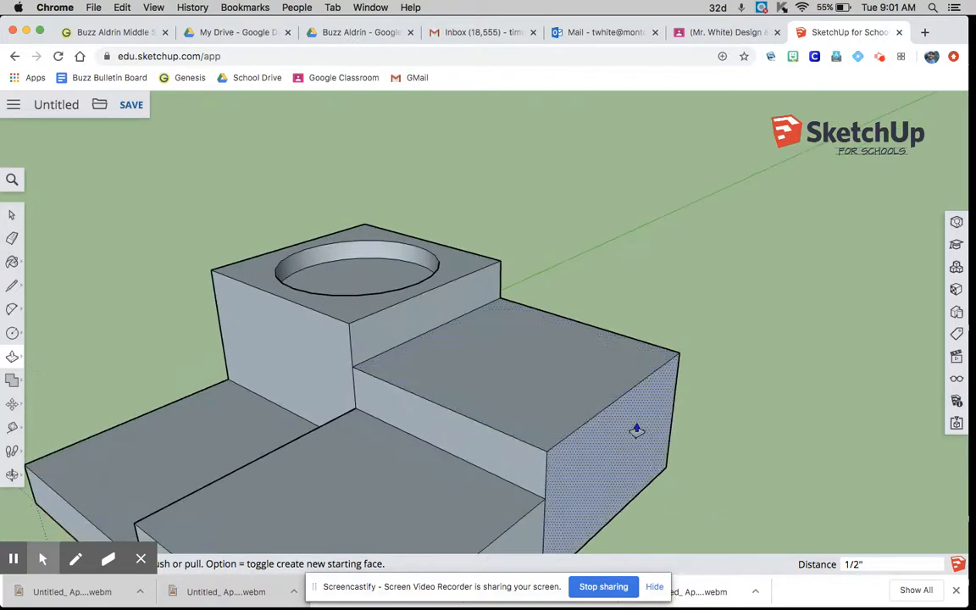
pyautogui.scroll(3, 636, 427)
pyautogui.moveTo(645, 484); pyautogui.dragTo(395, 310, button='middle')
pyautogui.scroll(-3, 254, 322)
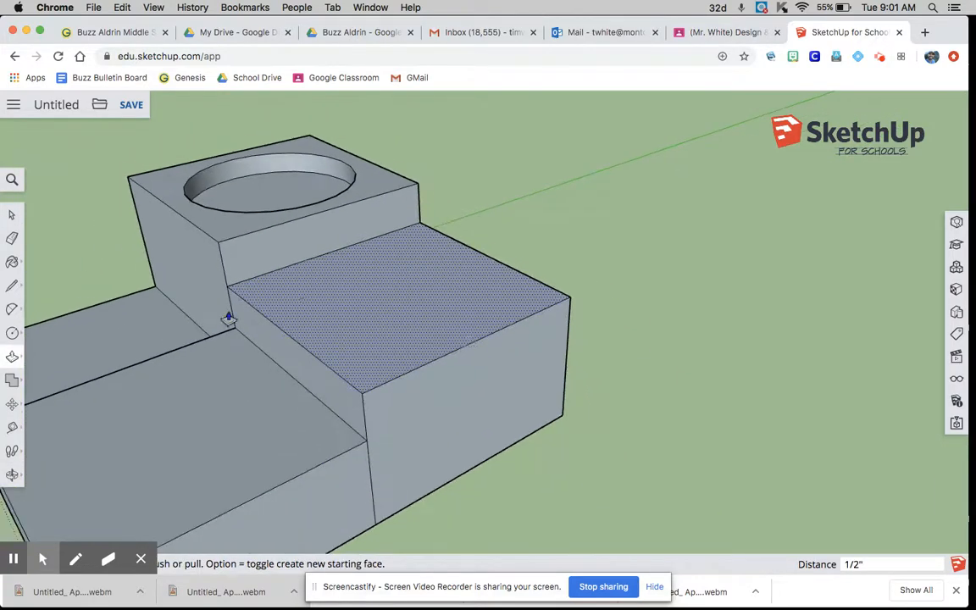
pyautogui.scroll(-2, 330, 373)
pyautogui.scroll(5, 343, 376)
pyautogui.scroll(-4, 347, 378)
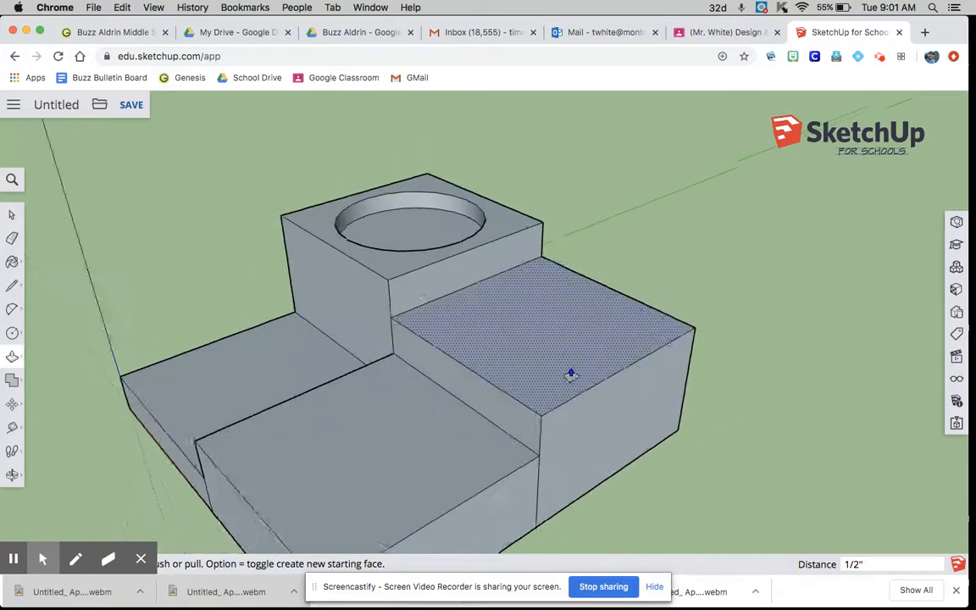
pyautogui.scroll(3, 566, 369)
pyautogui.scroll(3, 550, 403)
pyautogui.moveTo(619, 327); pyautogui.dragTo(500, 342, button='middle')
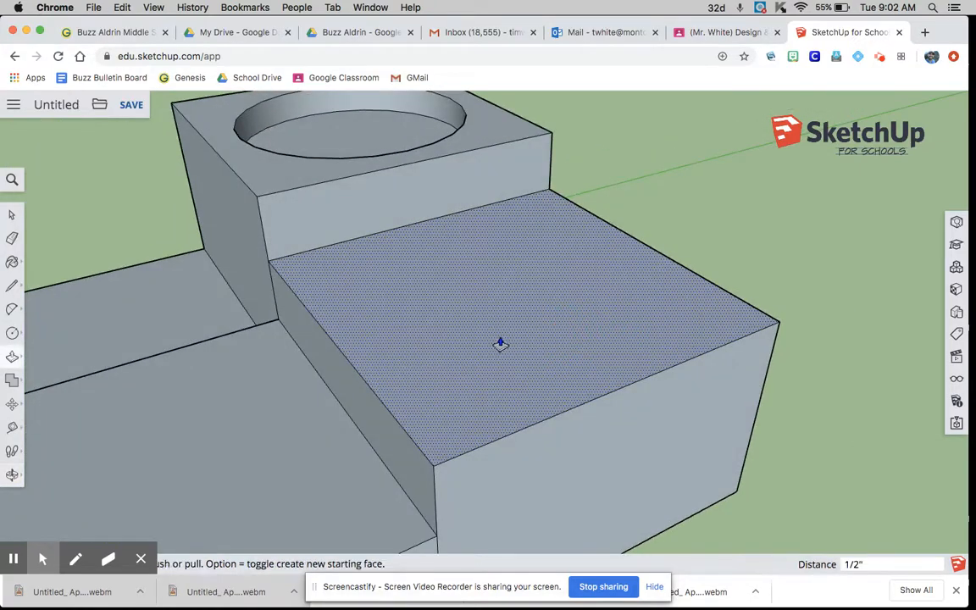
# Step: Draw a 2-point arc between the corners of the second-tallest block's outer top edge, opposite the recessed block, with a 2.5-inch bulge
pyautogui.click(12, 214)
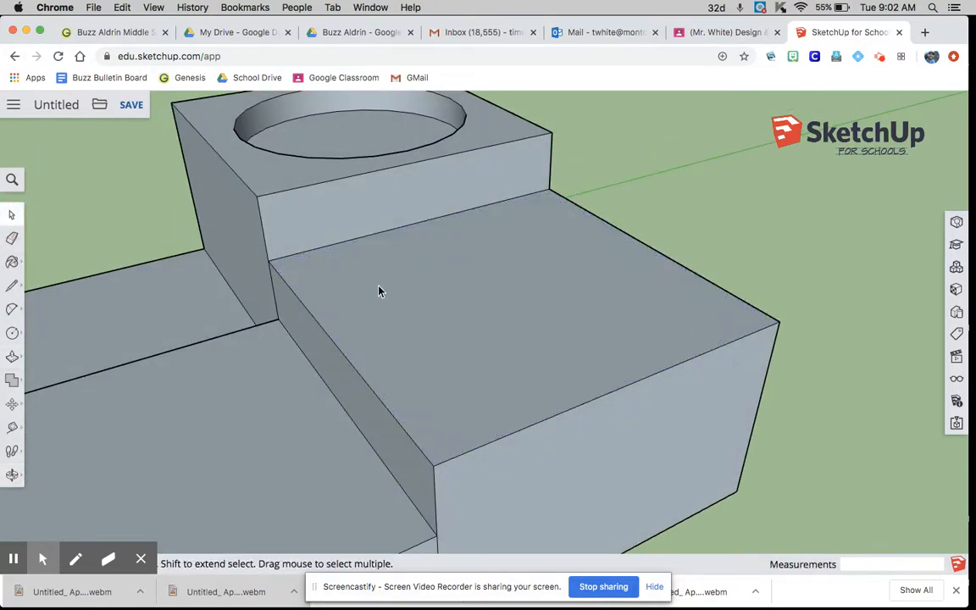
pyautogui.click(12, 310)
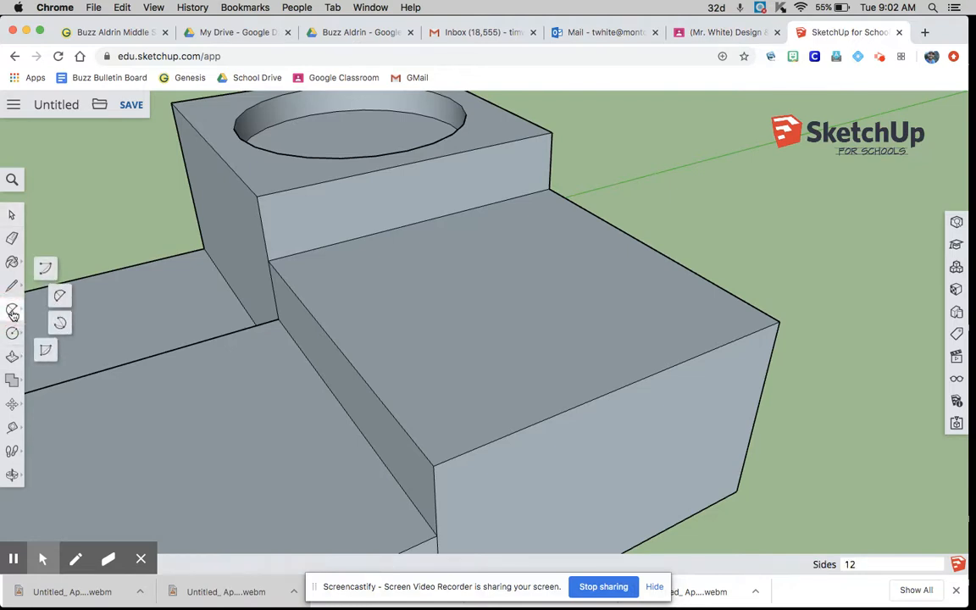
pyautogui.click(60, 298)
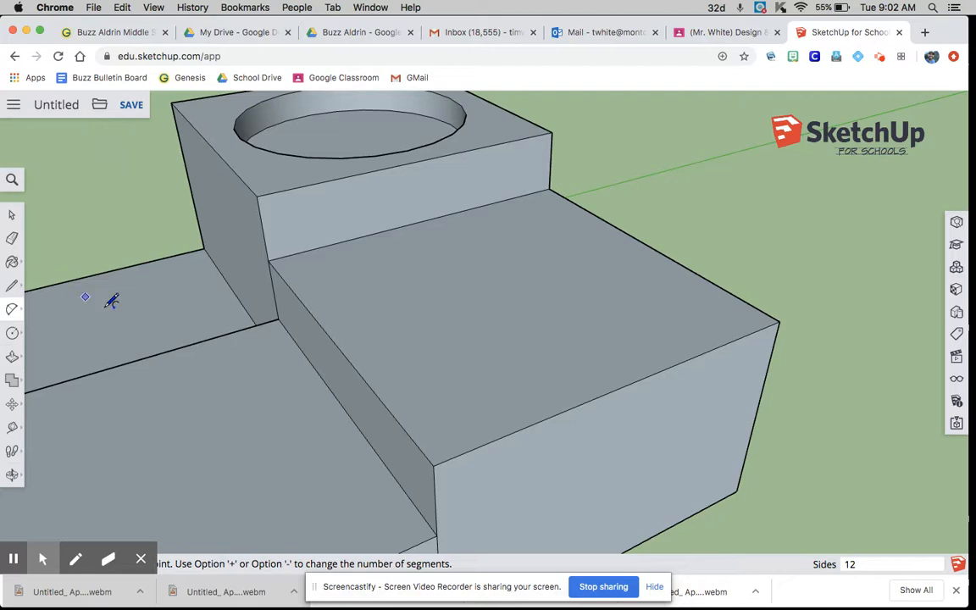
pyautogui.click(13, 312)
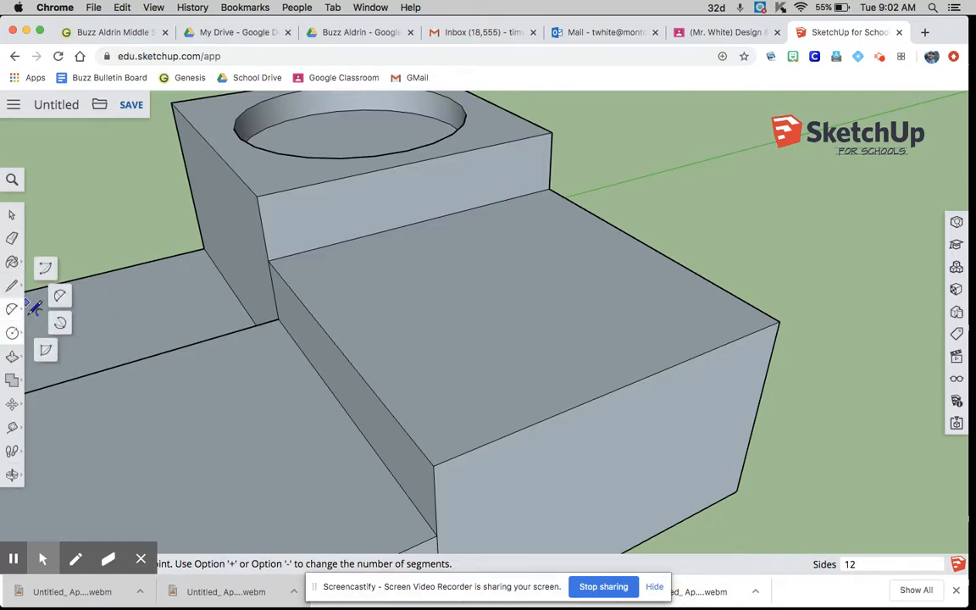
pyautogui.click(59, 296)
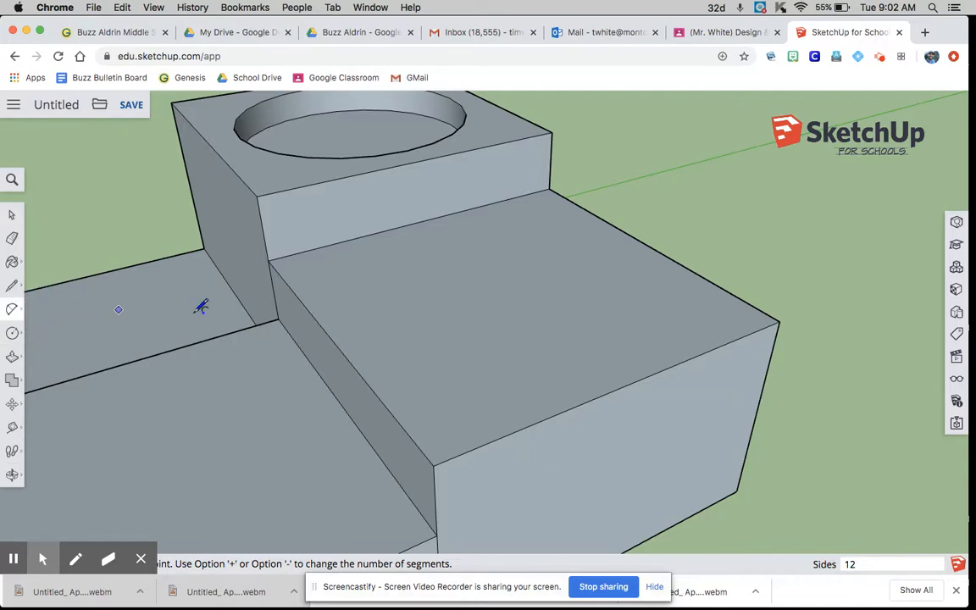
pyautogui.moveTo(445, 415); pyautogui.dragTo(482, 441, button='middle')
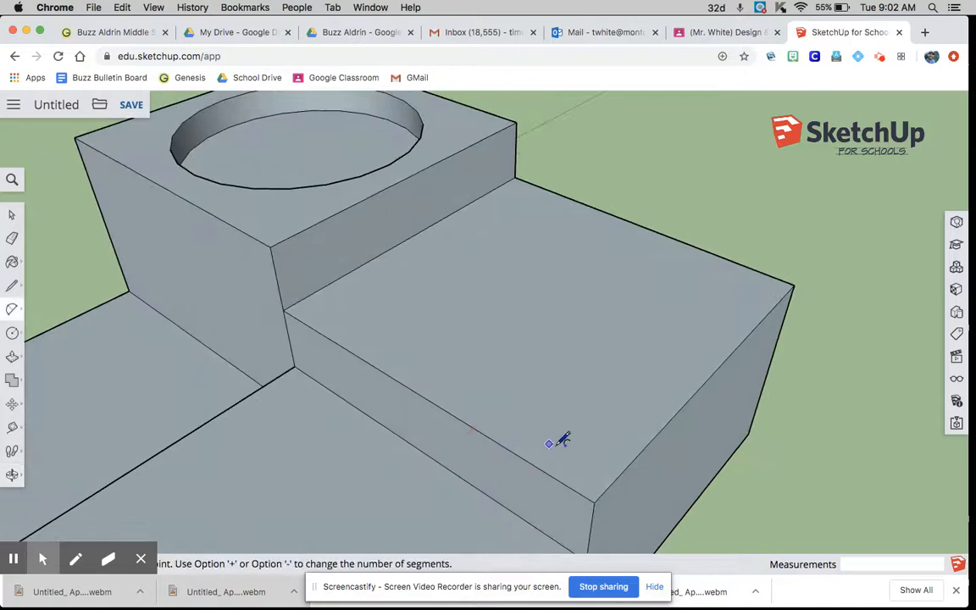
pyautogui.click(593, 501)
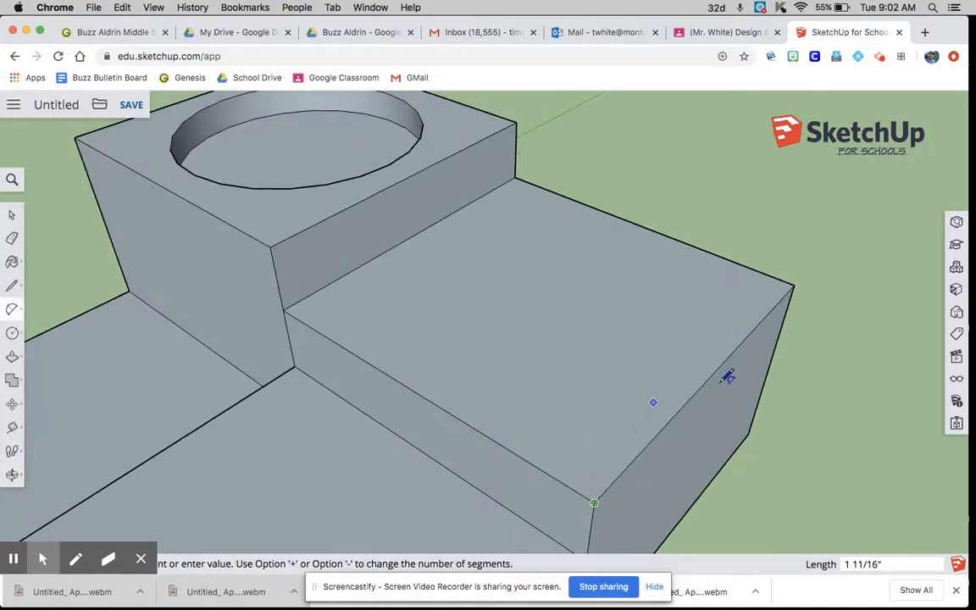
pyautogui.click(794, 284)
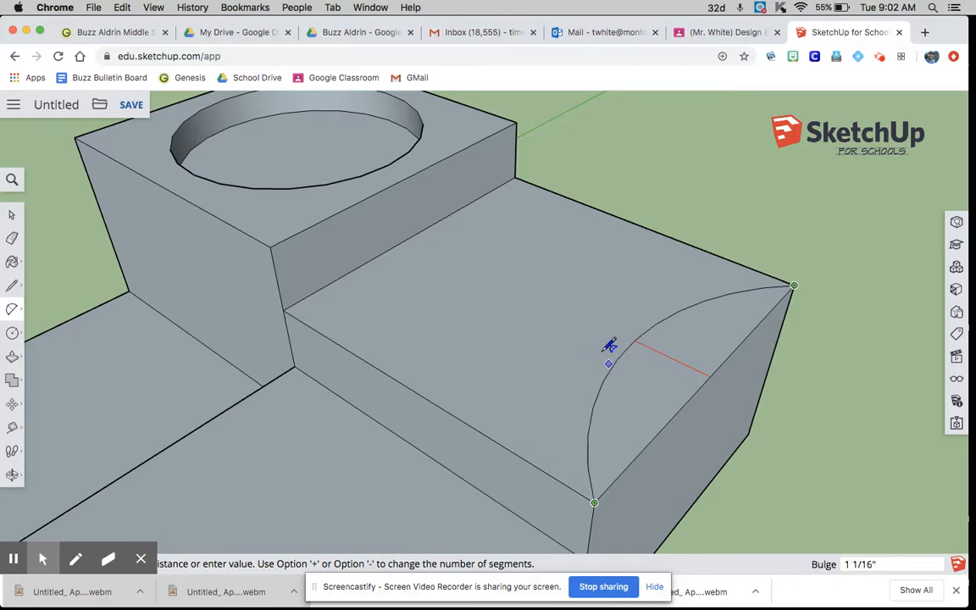
pyautogui.write('5')
pyautogui.press('Return')
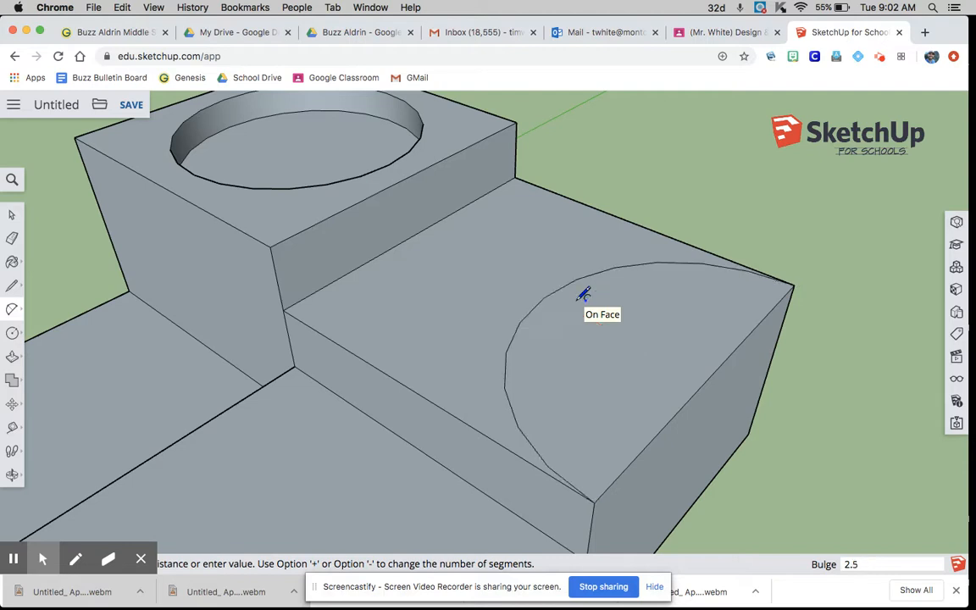
# Step: Draw a half-circle arc along the edge shared with the tallest block, bulging 2 1/2 inches to the center of the face
pyautogui.click(285, 308)
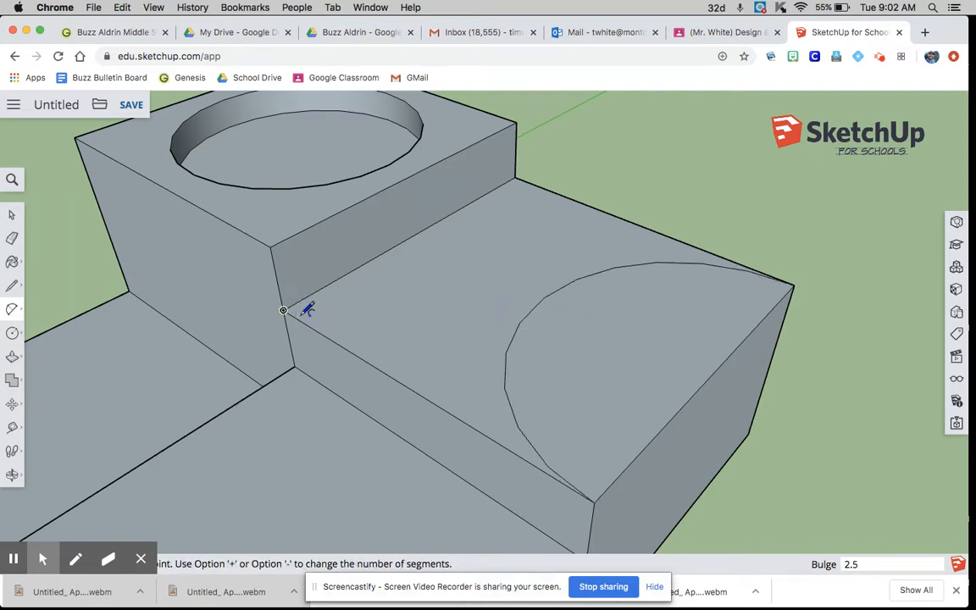
pyautogui.click(514, 178)
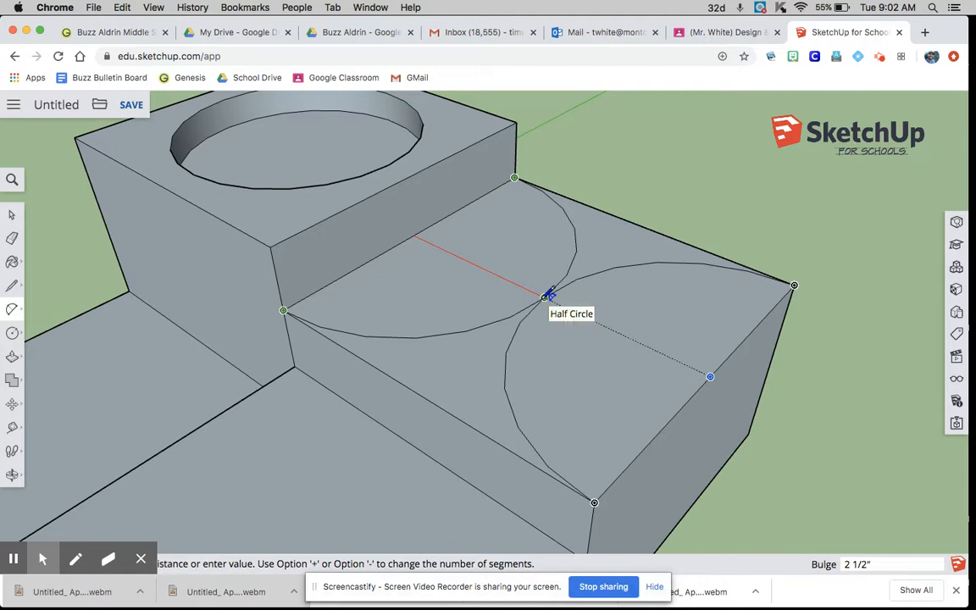
pyautogui.click(545, 297)
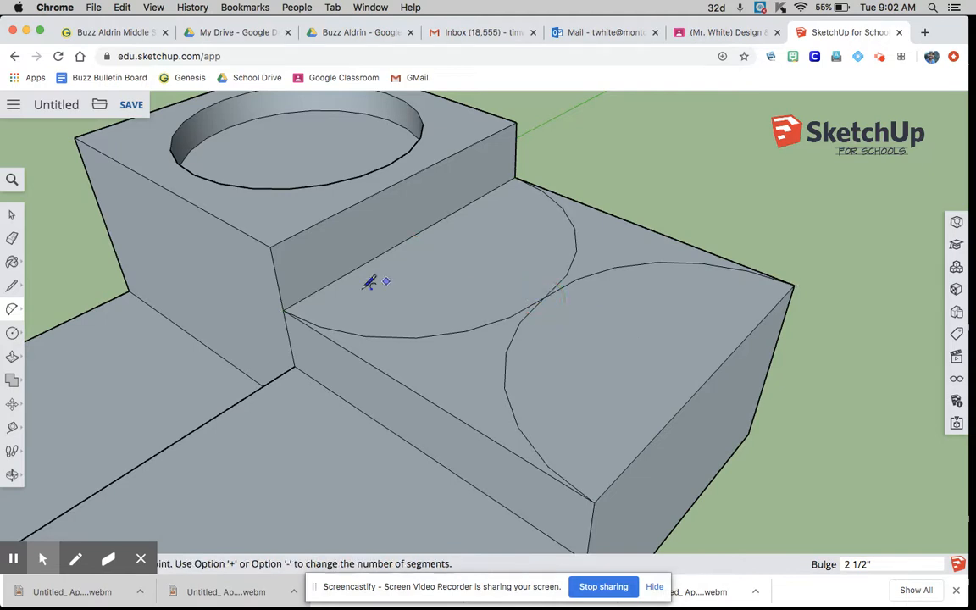
# Step: Draw half-circle arcs with 2 1/2-inch bulges from the two remaining edges to the face's center, completing the four-petal pattern
pyautogui.click(283, 310)
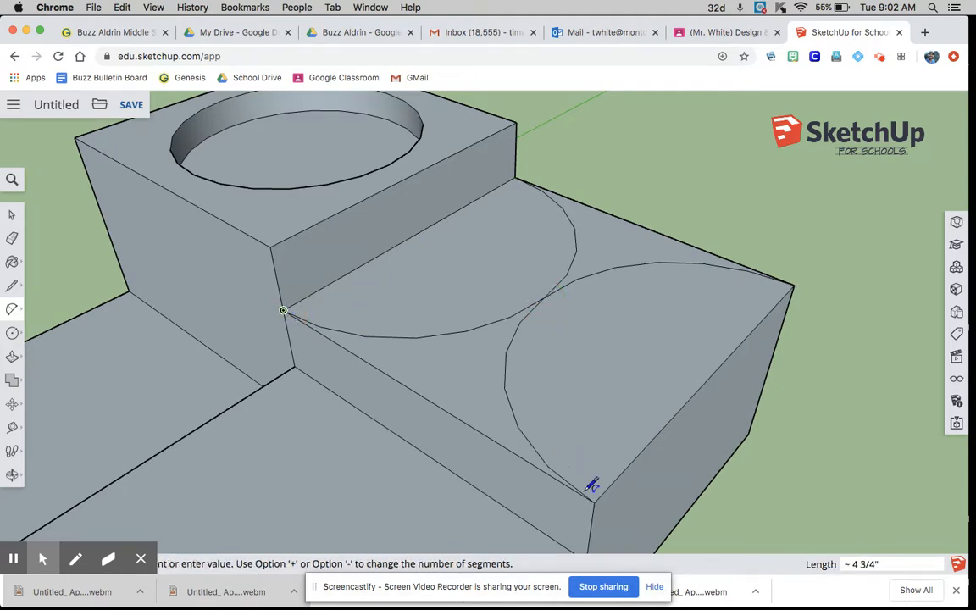
pyautogui.click(594, 500)
pyautogui.click(544, 297)
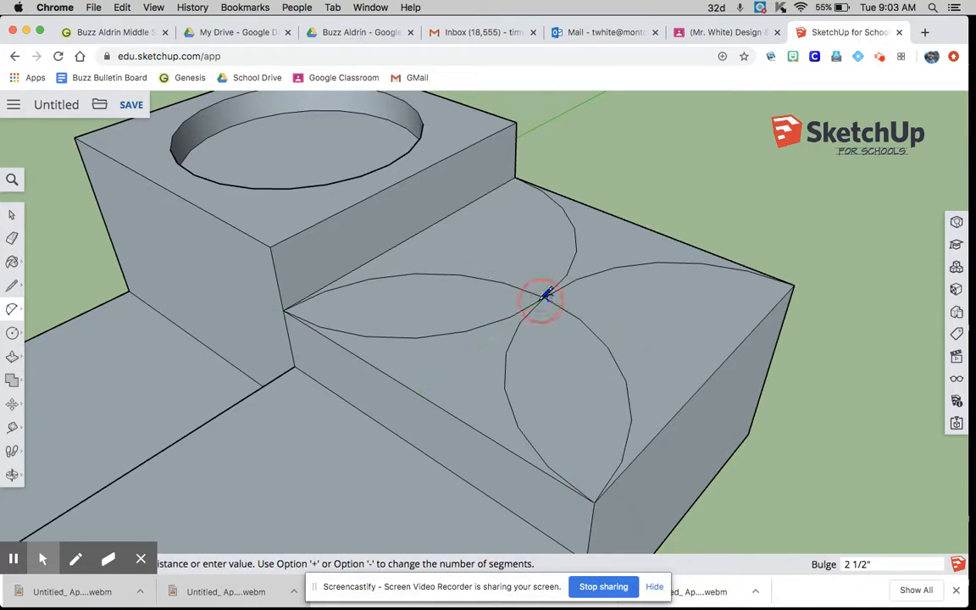
pyautogui.click(515, 177)
pyautogui.click(795, 283)
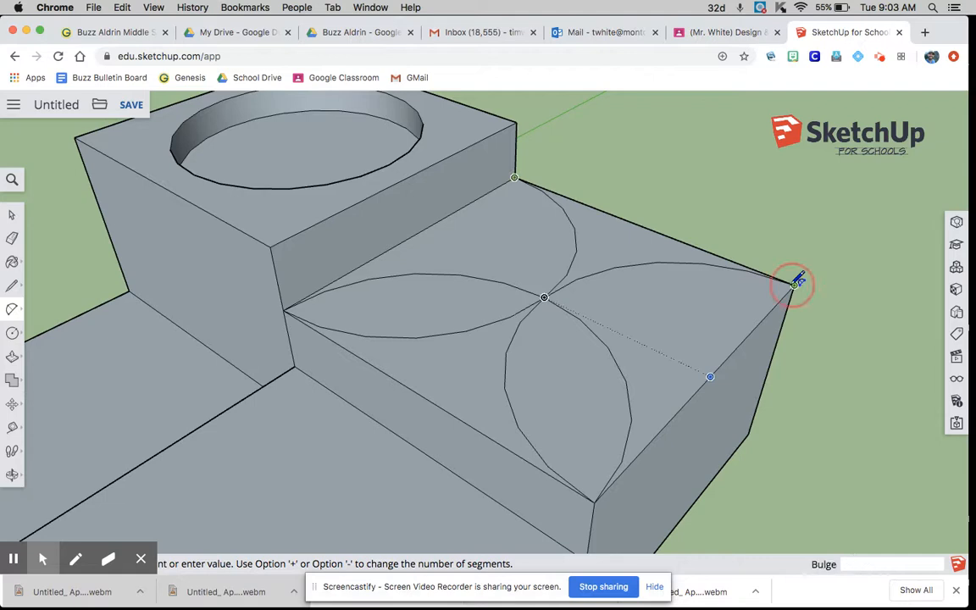
pyautogui.click(547, 296)
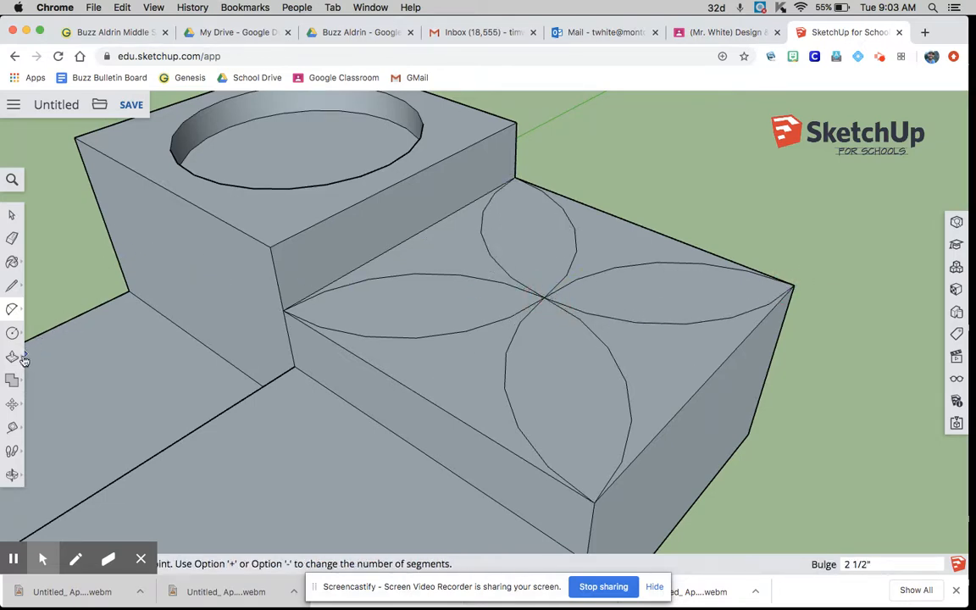
# Step: Push/Pull the two petals touching the tallest block up 1/2 inch
pyautogui.click(12, 215)
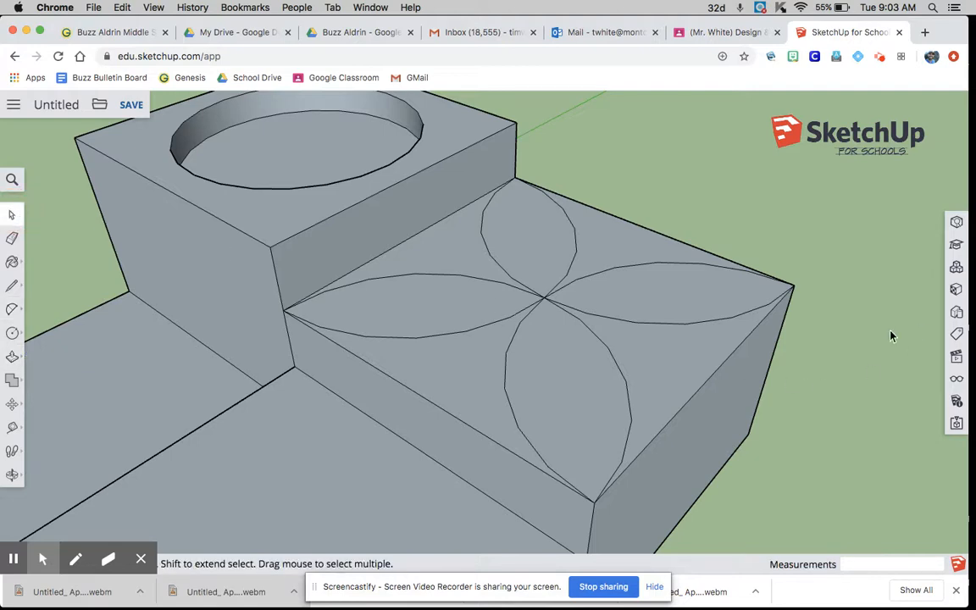
pyautogui.click(11, 357)
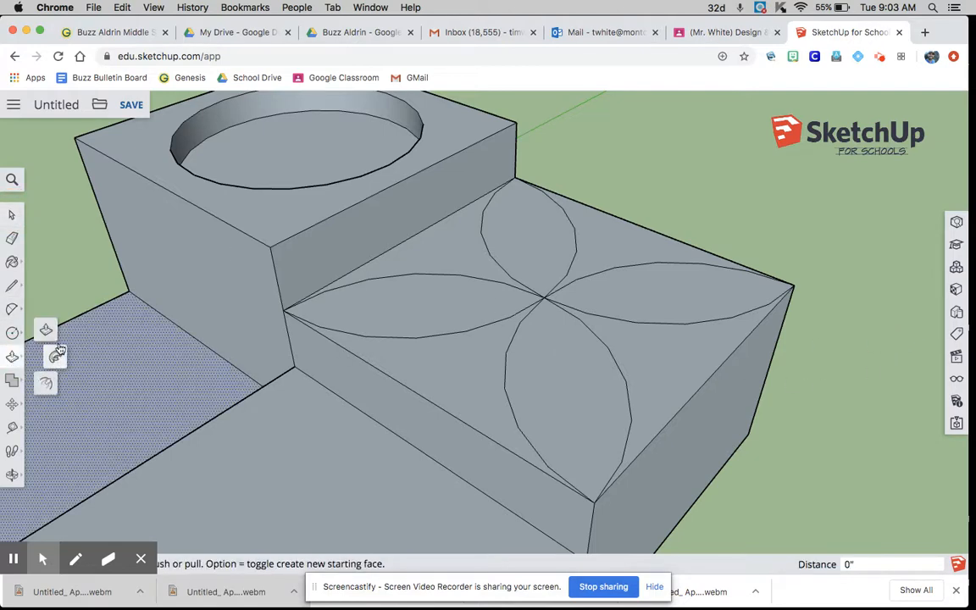
pyautogui.click(390, 324)
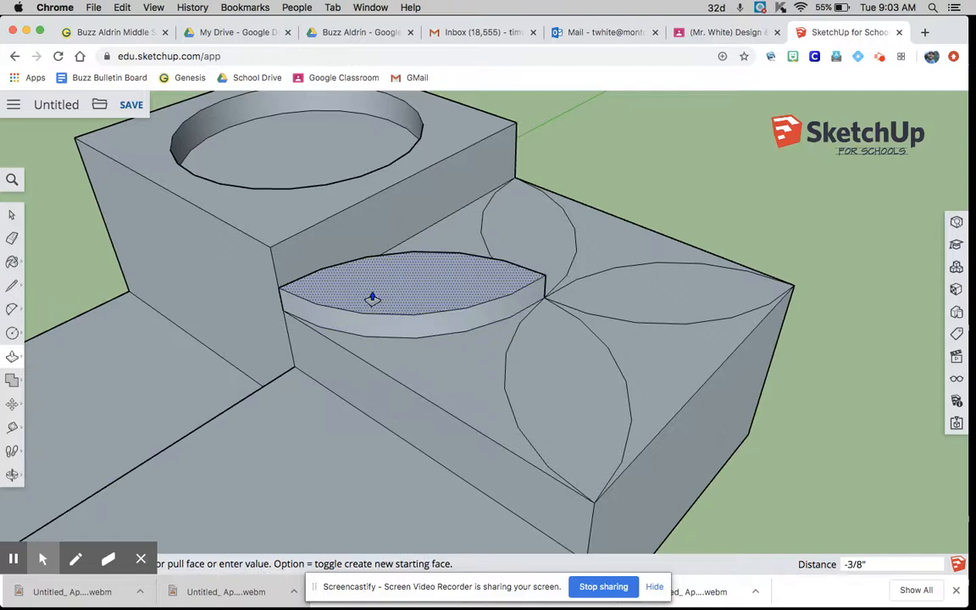
pyautogui.press('Return')
pyautogui.click(560, 235)
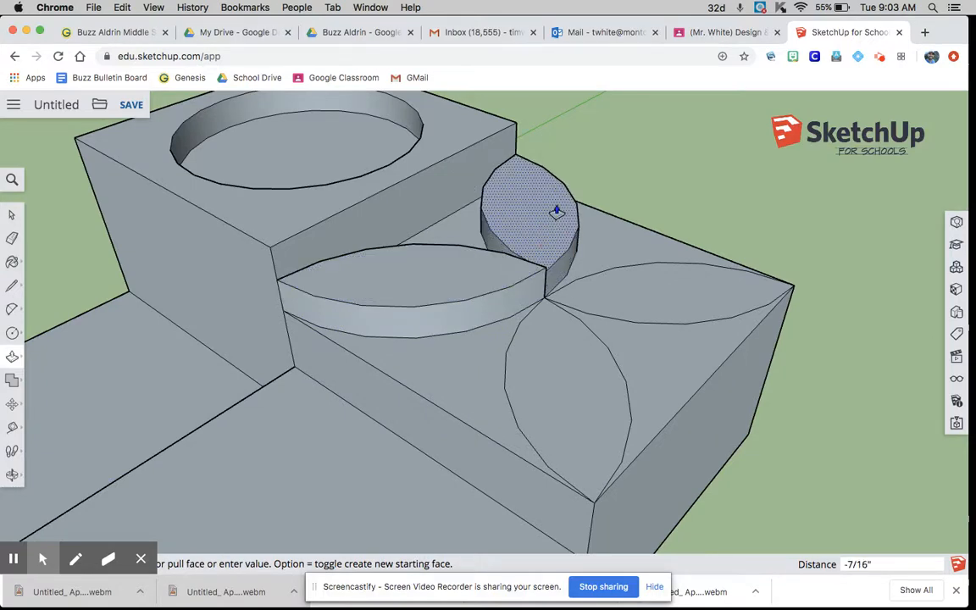
pyautogui.click(557, 212)
# Step: Push/Pull the two petals at the block's outer corners up 1/2 inch
pyautogui.click(635, 291)
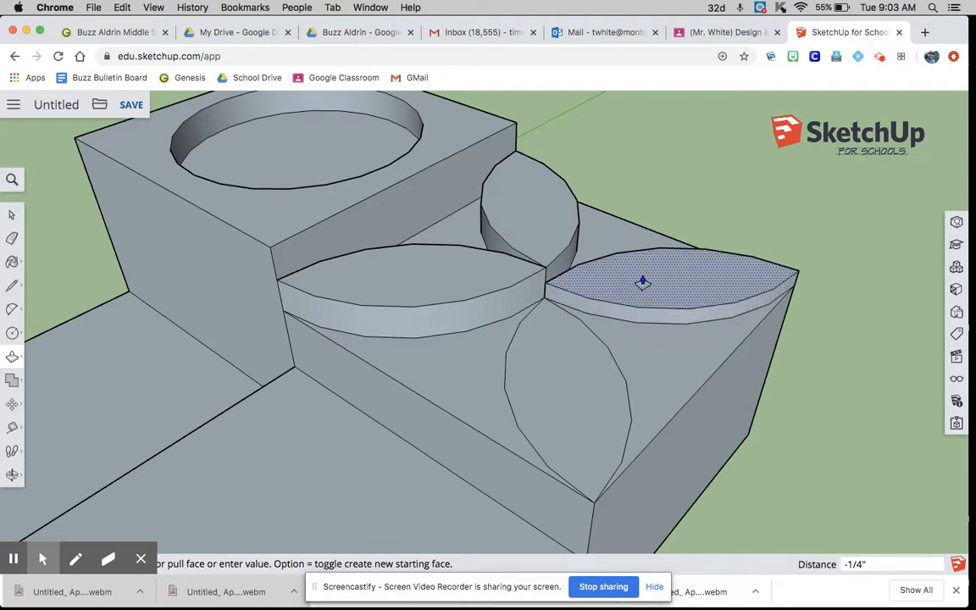
pyautogui.doubleClick(642, 282)
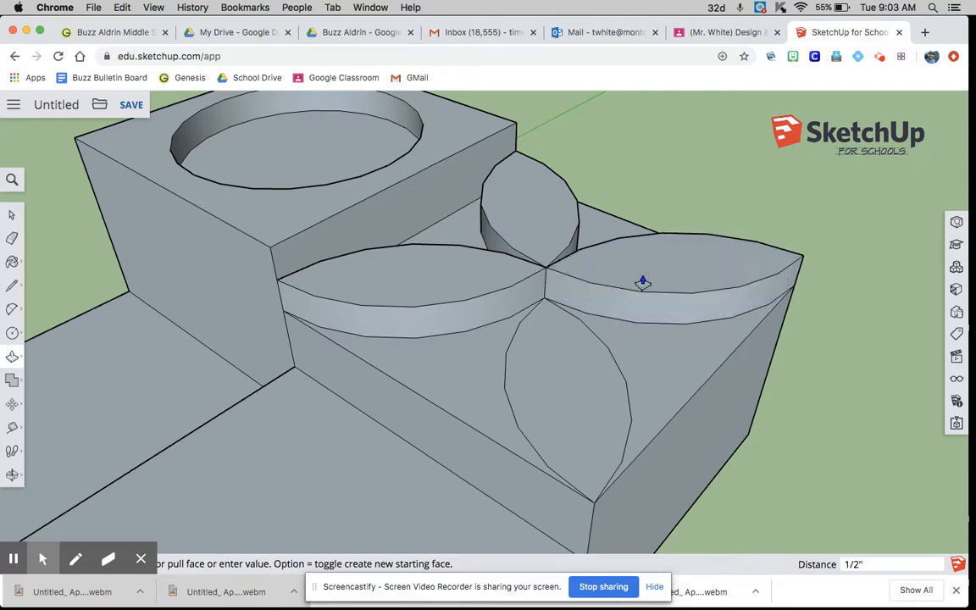
pyautogui.click(571, 388)
pyautogui.write('.5')
pyautogui.press('Return')
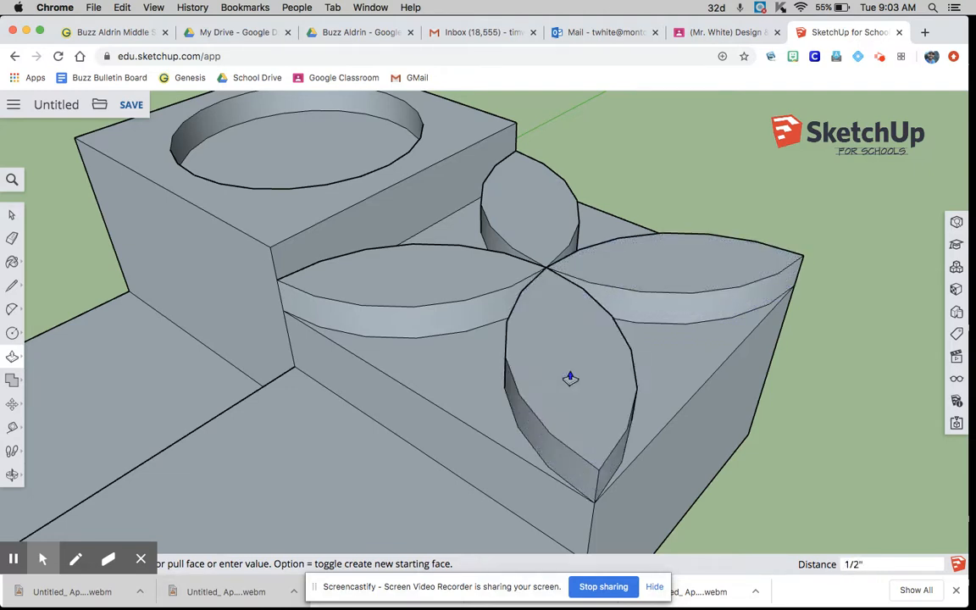
# Step: Draw two diagonal lines connecting the opposite corners of the second-lowest block's top face
pyautogui.scroll(4, 648, 348)
pyautogui.scroll(-8, 657, 329)
pyautogui.scroll(-6, 662, 263)
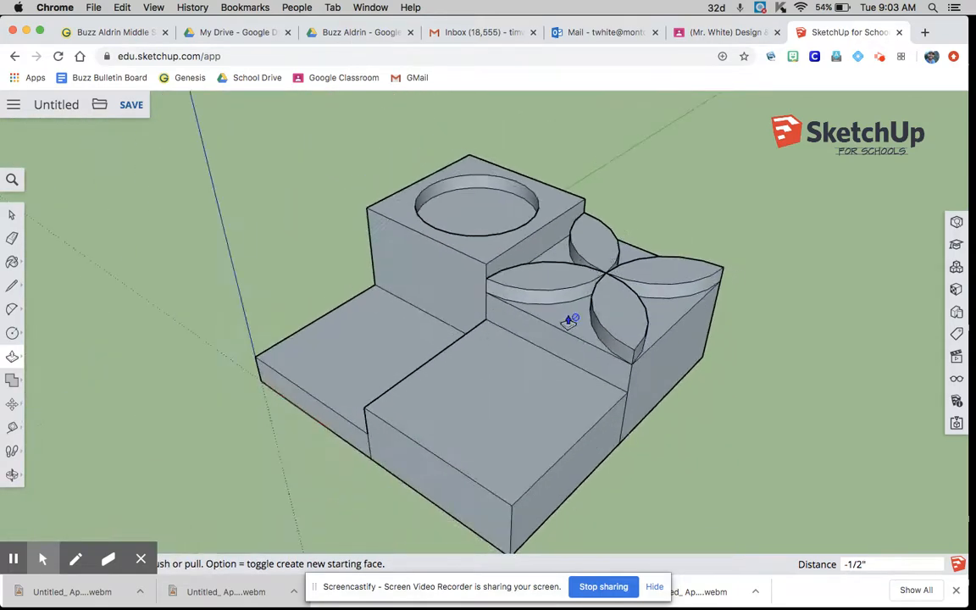
pyautogui.scroll(8, 529, 394)
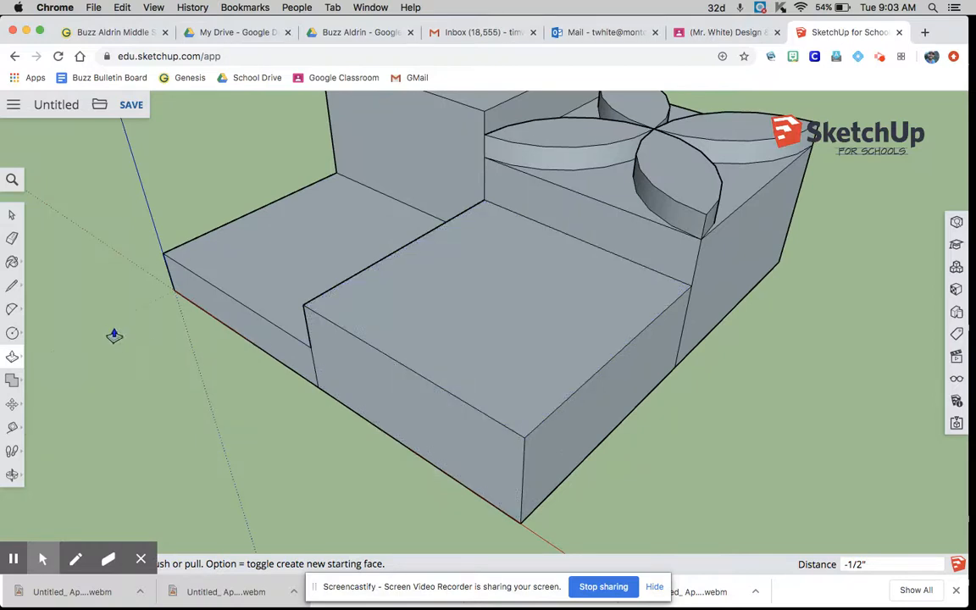
pyautogui.moveTo(178, 395); pyautogui.dragTo(199, 391, button='middle')
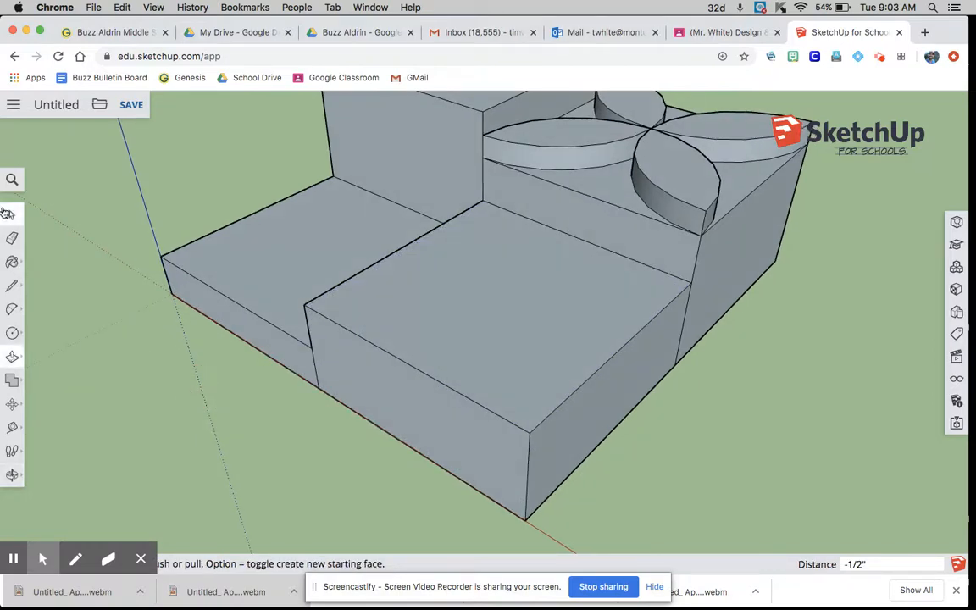
pyautogui.press('space')
pyautogui.click(11, 289)
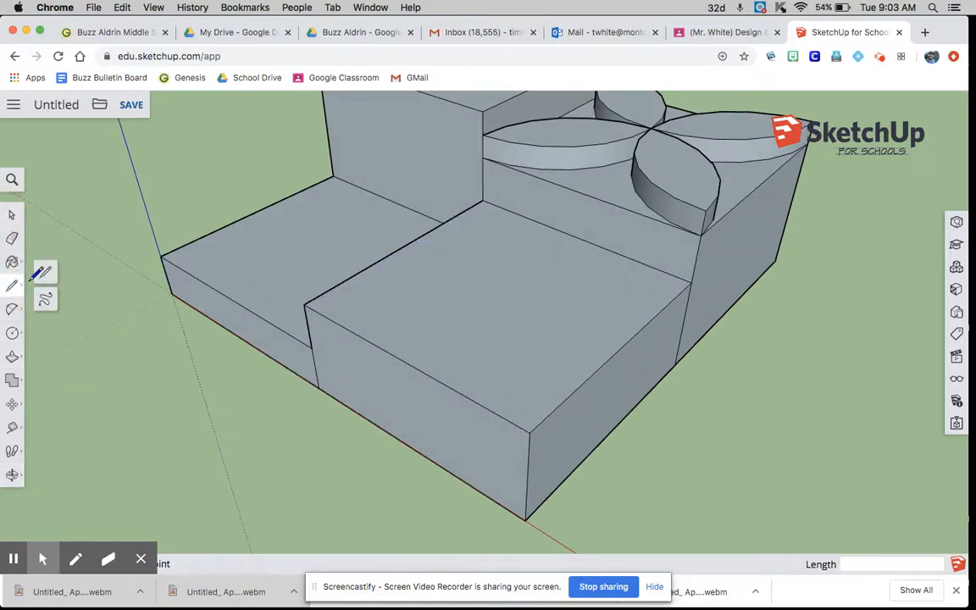
pyautogui.moveTo(222, 363)
pyautogui.mouseDown(button='middle')
pyautogui.moveTo(424, 285)
pyautogui.moveTo(427, 377)
pyautogui.moveTo(191, 309)
pyautogui.moveTo(591, 288)
pyautogui.mouseUp(button='middle')
pyautogui.scroll(3, 542, 271)
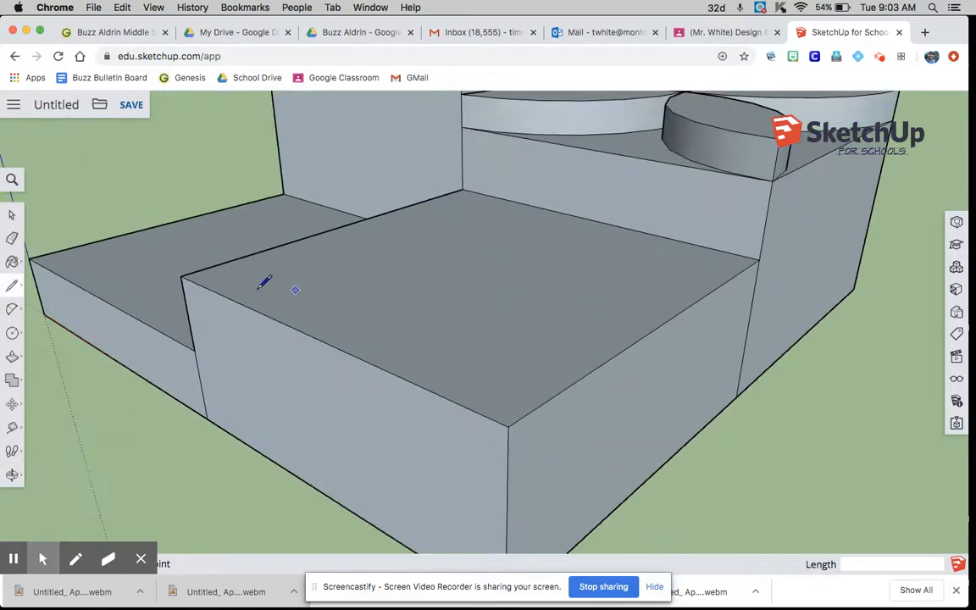
pyautogui.click(180, 276)
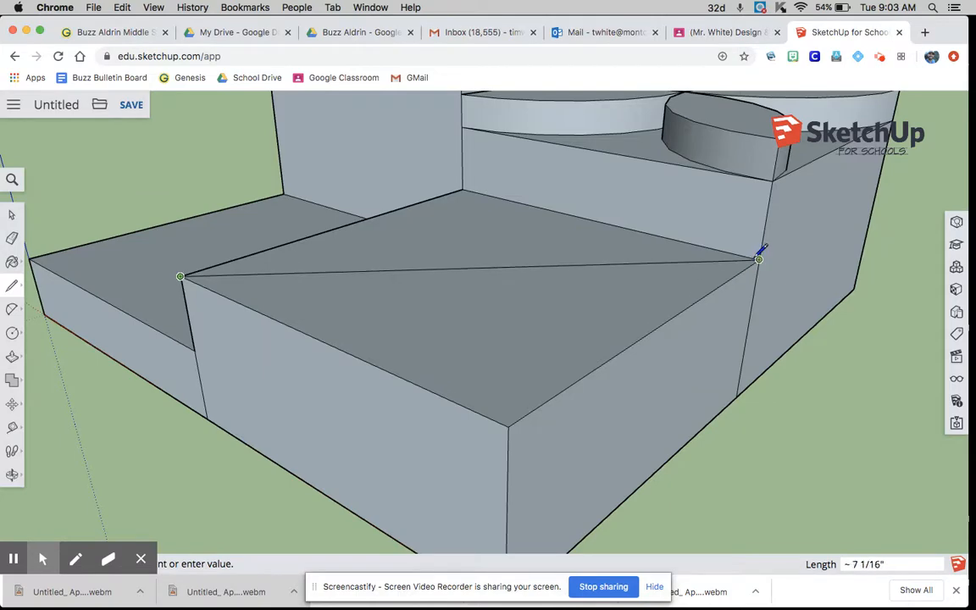
pyautogui.click(508, 426)
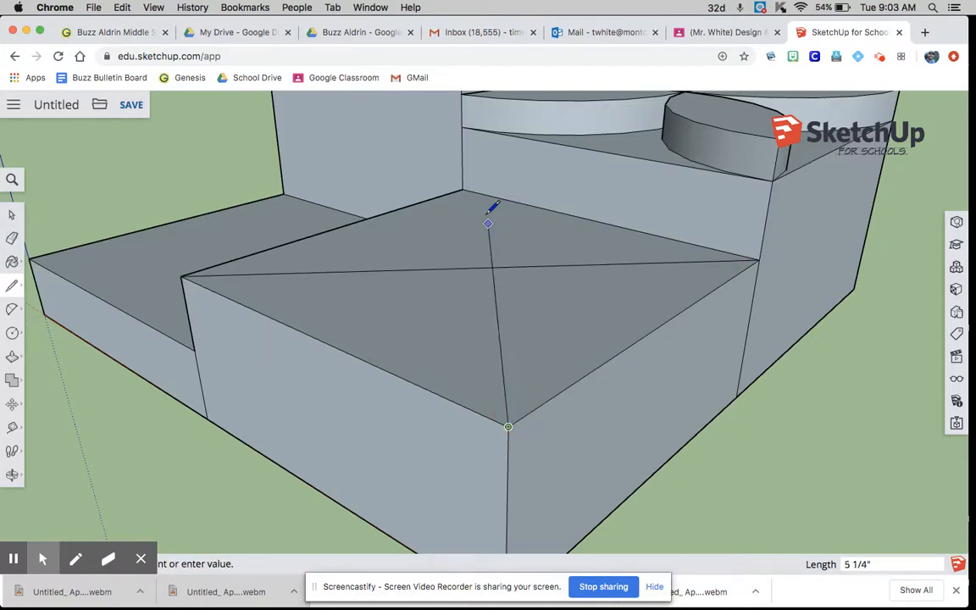
pyautogui.click(462, 192)
# Step: Move the intersection of the diagonals up 2 inches along the blue axis to form a pyramid top
pyautogui.moveTo(303, 319)
pyautogui.mouseDown(button='middle')
pyautogui.moveTo(351, 477)
pyautogui.moveTo(358, 390)
pyautogui.moveTo(205, 355)
pyautogui.mouseUp(button='middle')
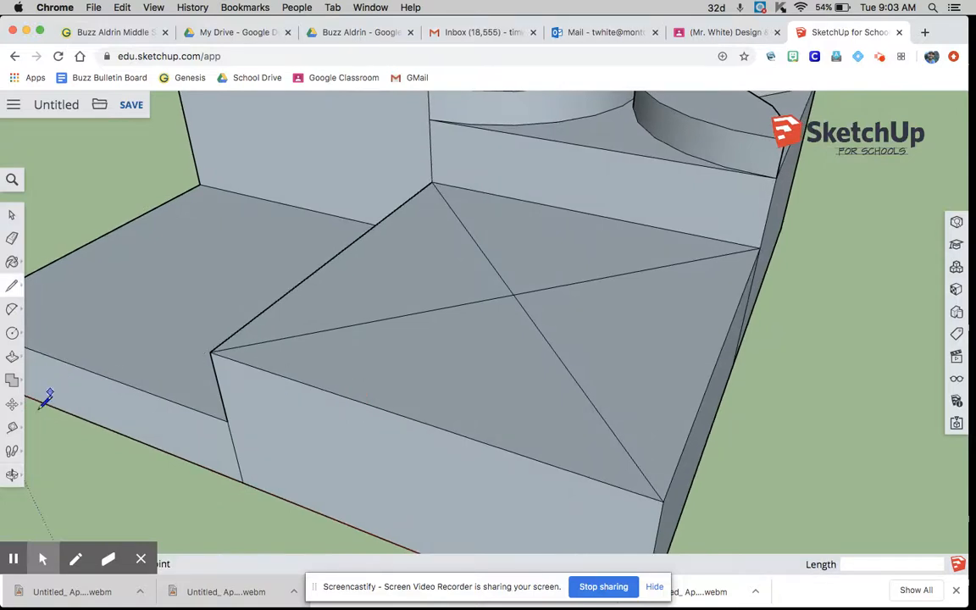
pyautogui.click(13, 361)
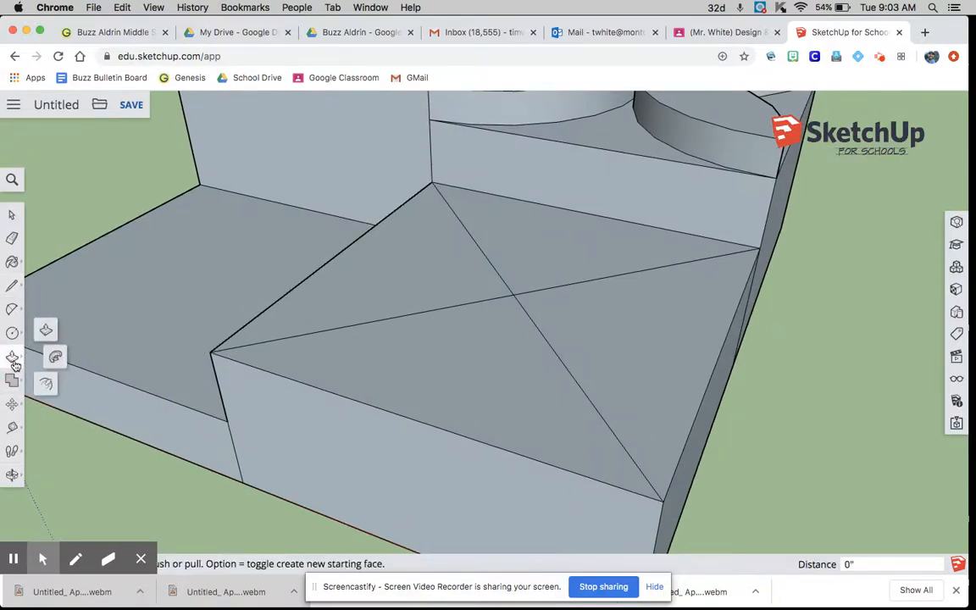
pyautogui.click(13, 409)
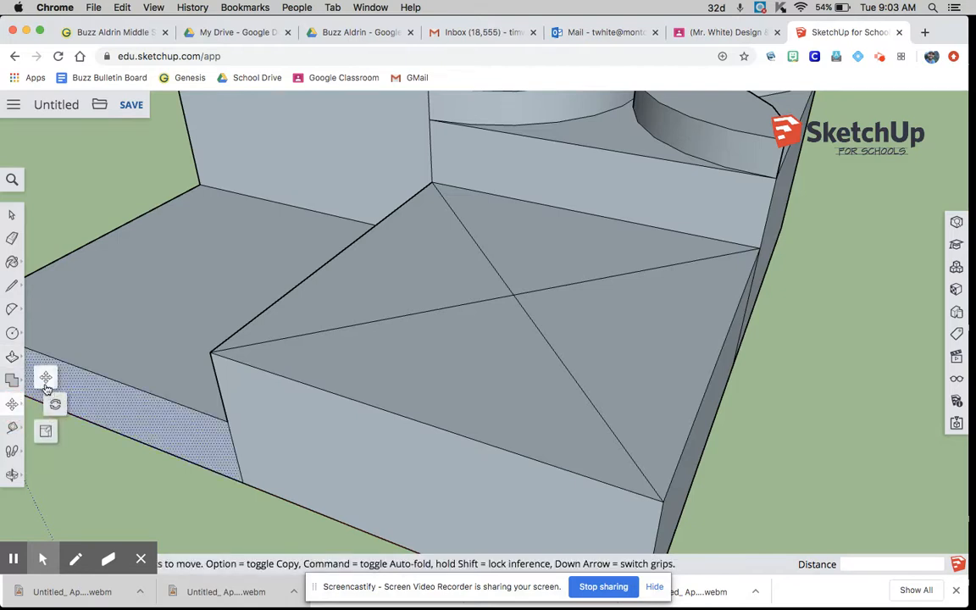
pyautogui.click(46, 378)
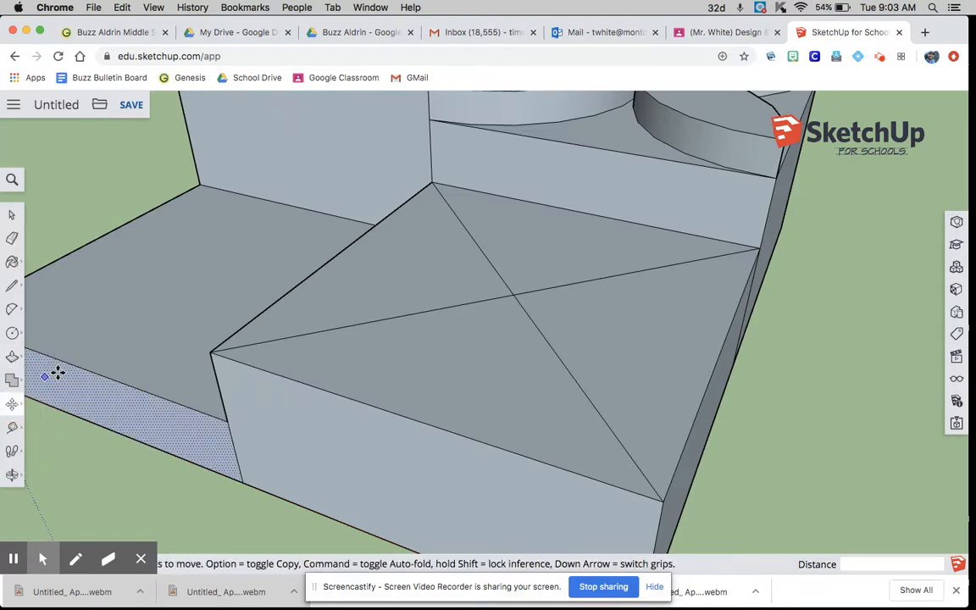
pyautogui.click(512, 291)
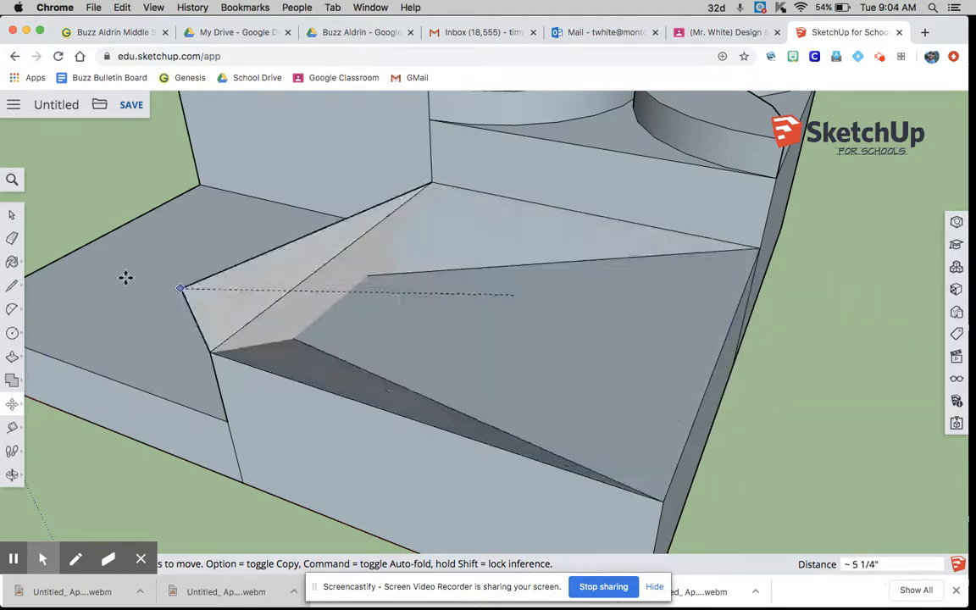
pyautogui.click(516, 290)
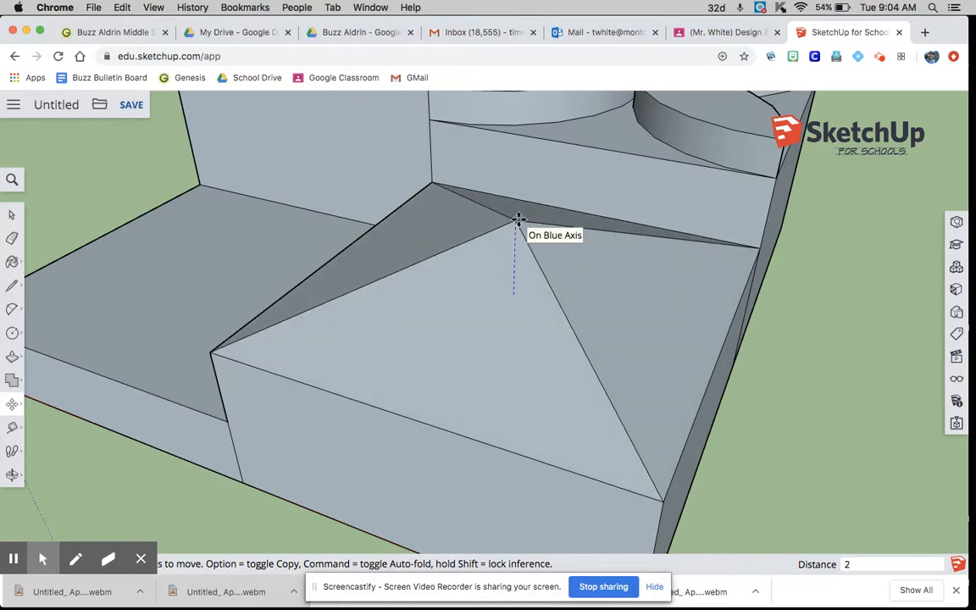
pyautogui.press('Return')
# Step: Try to divide the lowest block's top into strips with parallel 5-inch lines through the midpoints of its opposite edges and their subdivisions
pyautogui.scroll(-4, 202, 388)
pyautogui.moveTo(197, 426); pyautogui.dragTo(515, 439, button='middle')
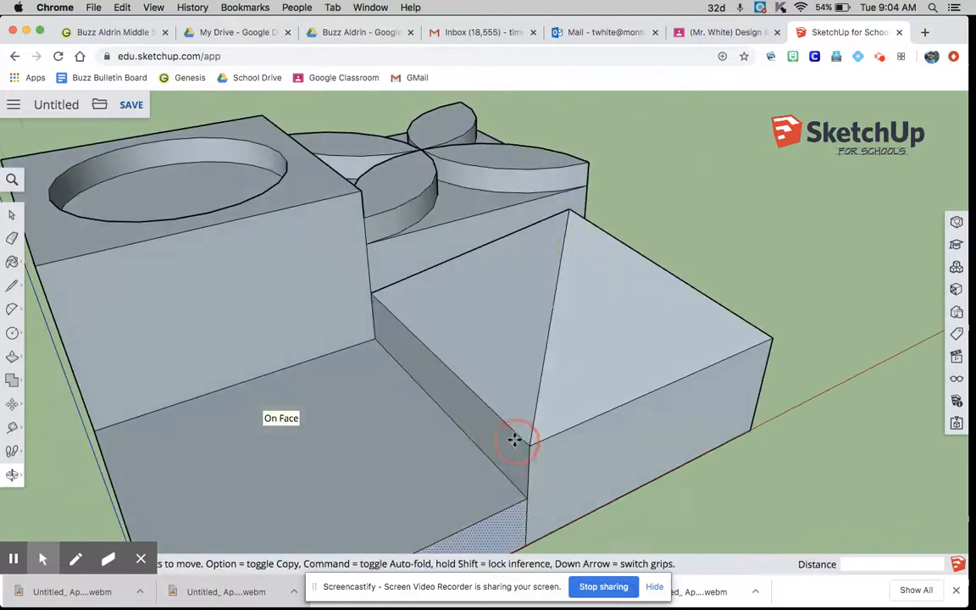
pyautogui.scroll(-5, 555, 337)
pyautogui.scroll(3, 354, 536)
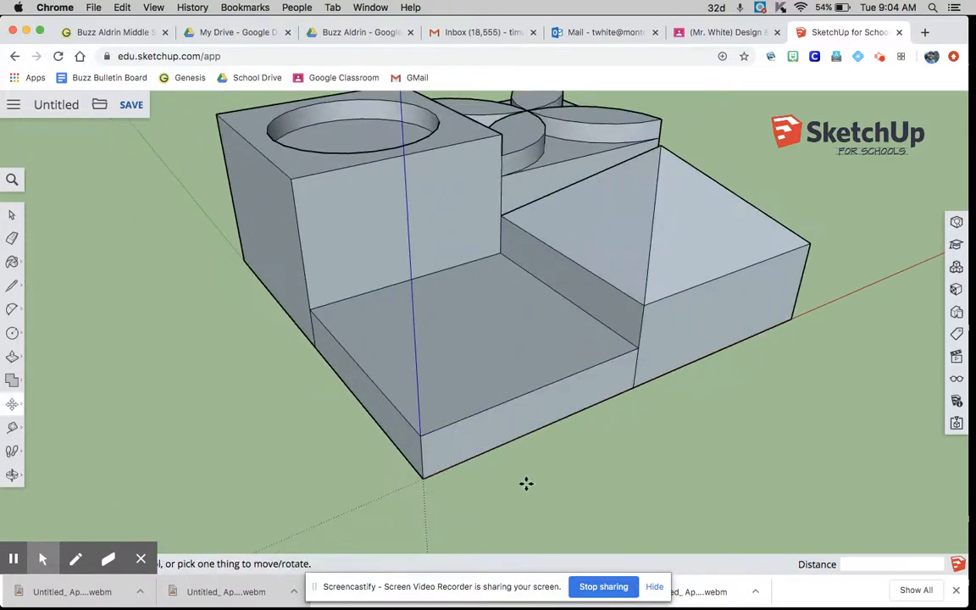
pyautogui.moveTo(526, 483); pyautogui.dragTo(535, 484, button='middle')
pyautogui.click(19, 288)
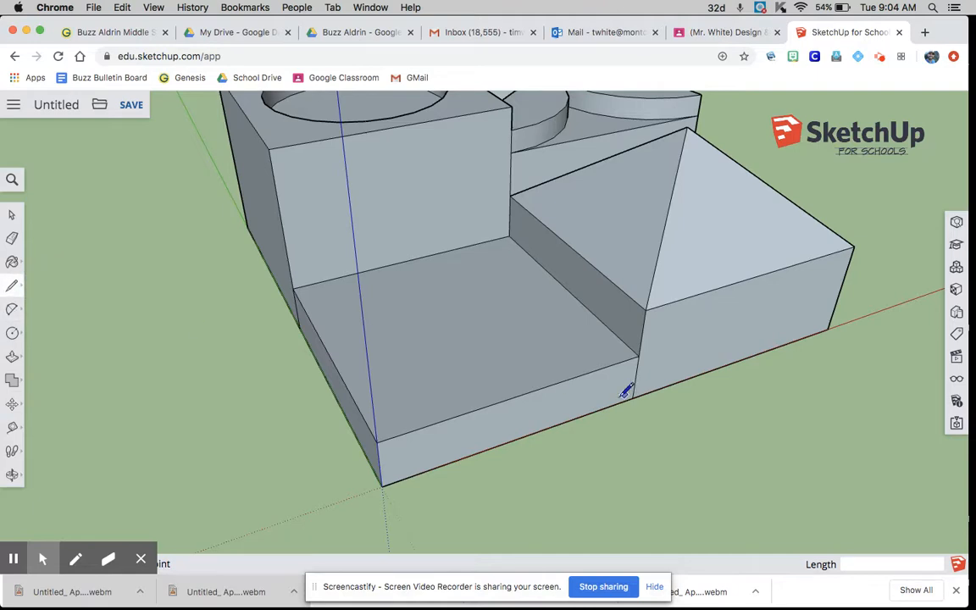
pyautogui.click(517, 396)
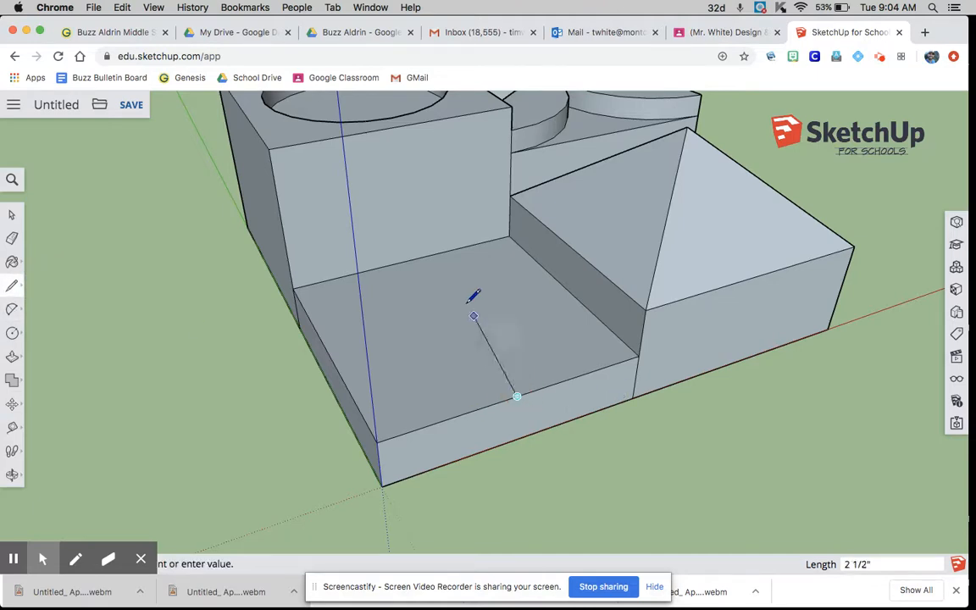
pyautogui.click(410, 263)
pyautogui.click(448, 418)
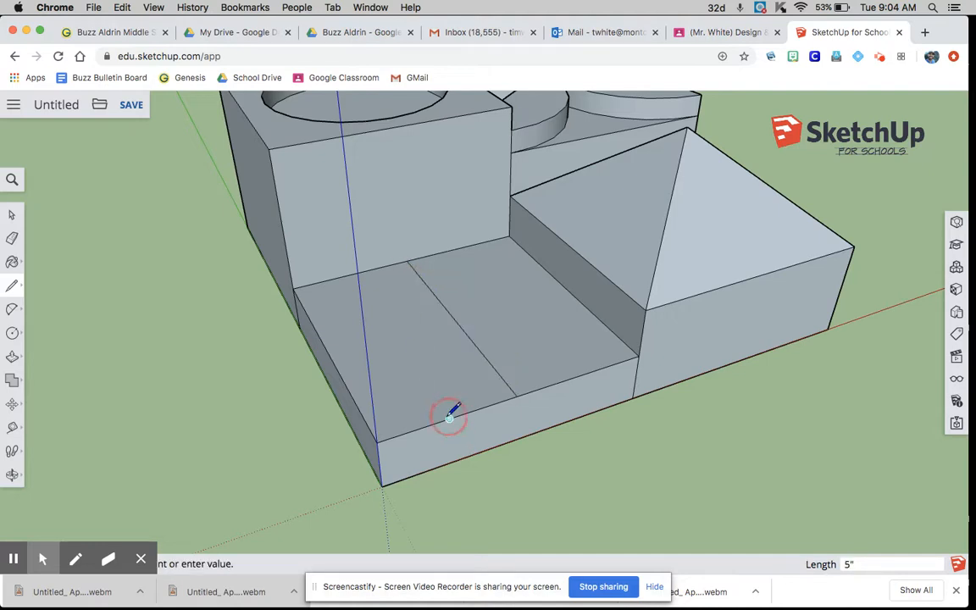
pyautogui.click(354, 272)
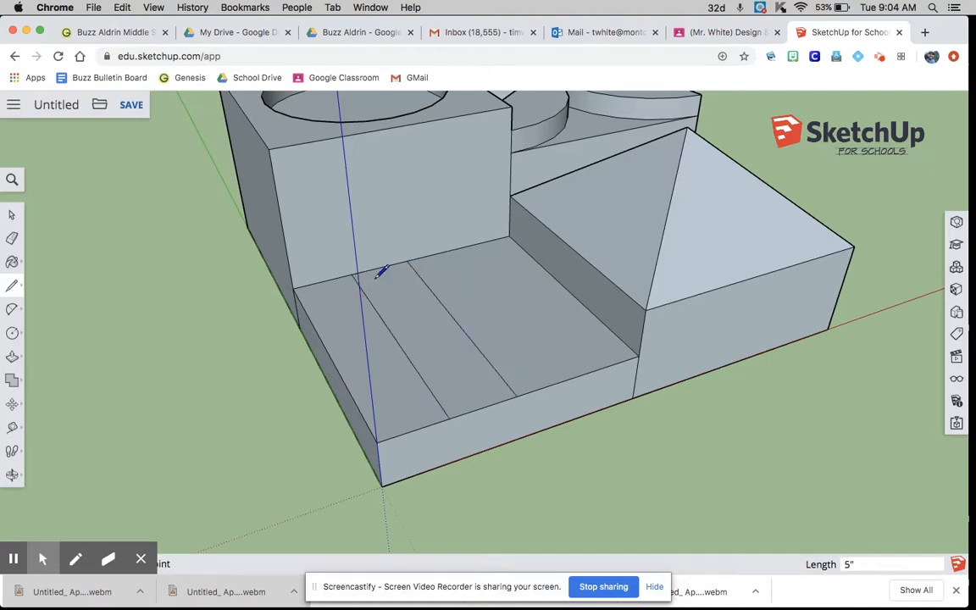
pyautogui.click(580, 375)
pyautogui.click(460, 247)
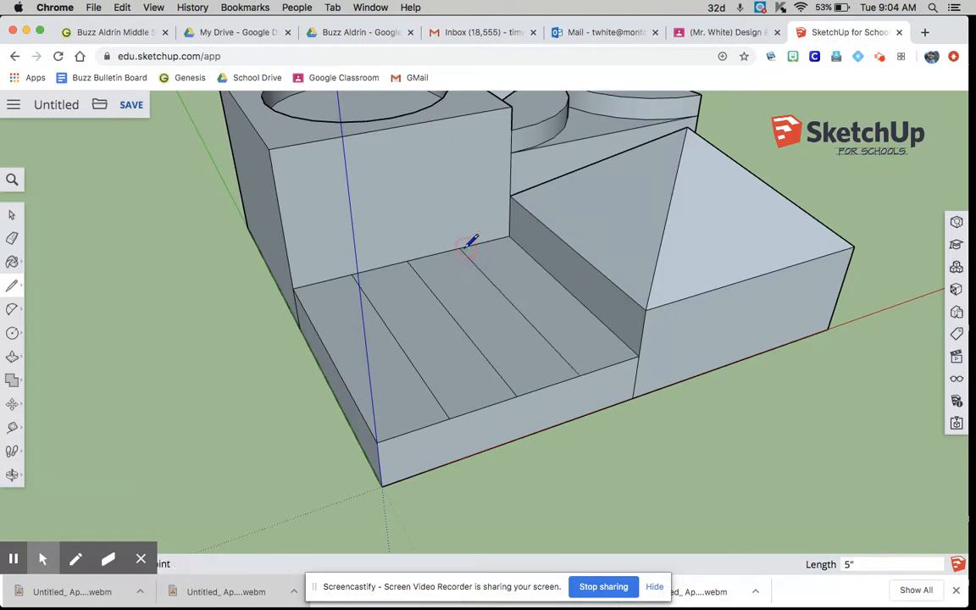
pyautogui.click(413, 429)
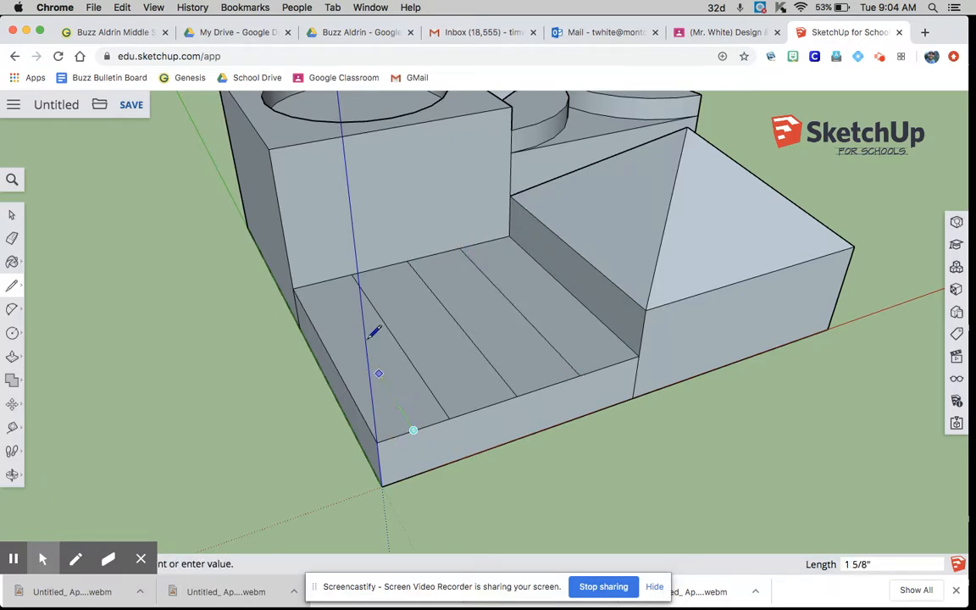
pyautogui.click(322, 280)
# Step: Undo the dividing lines drawn on the lowest block's top
pyautogui.moveTo(489, 385); pyautogui.dragTo(449, 437, button='middle')
pyautogui.press('super+z')
pyautogui.press('super+z')
pyautogui.press('super+z')
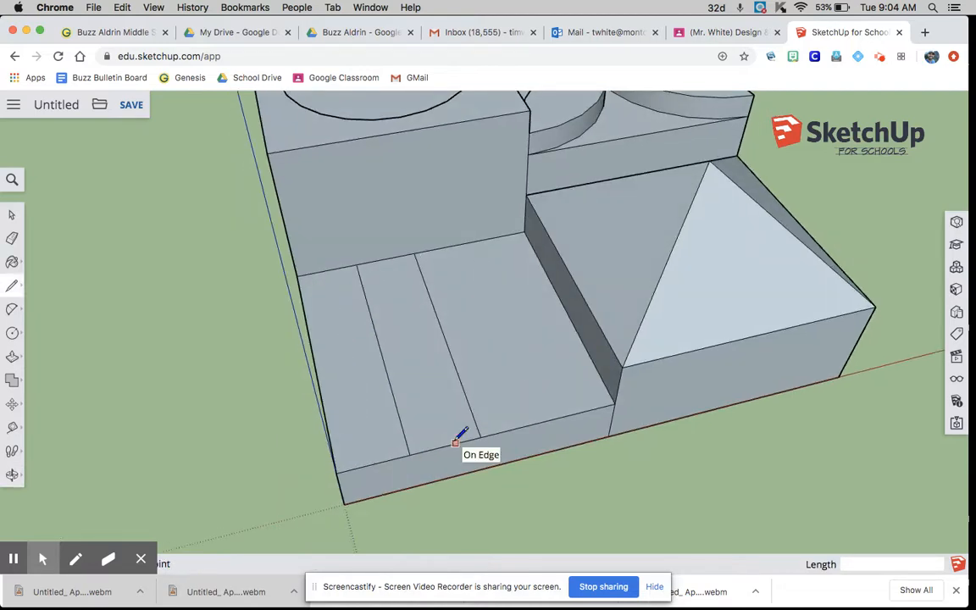
# Step: Measure the lowest block's top outer edge along the red axis, from the blue axis corner to the pyramid block
pyautogui.moveTo(314, 434); pyautogui.dragTo(408, 384, button='middle')
pyautogui.scroll(3, 449, 511)
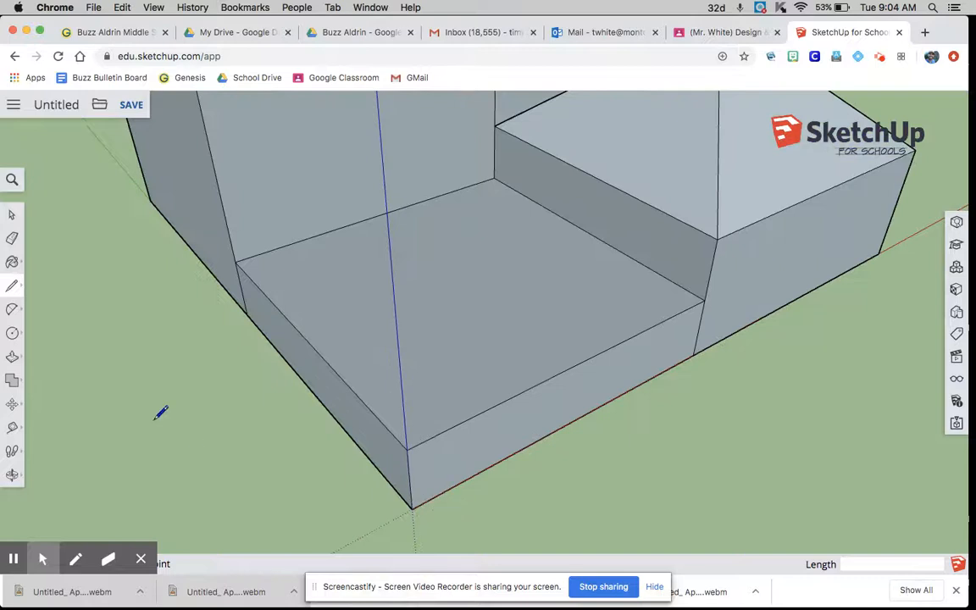
pyautogui.click(12, 428)
pyautogui.click(44, 362)
pyautogui.click(406, 449)
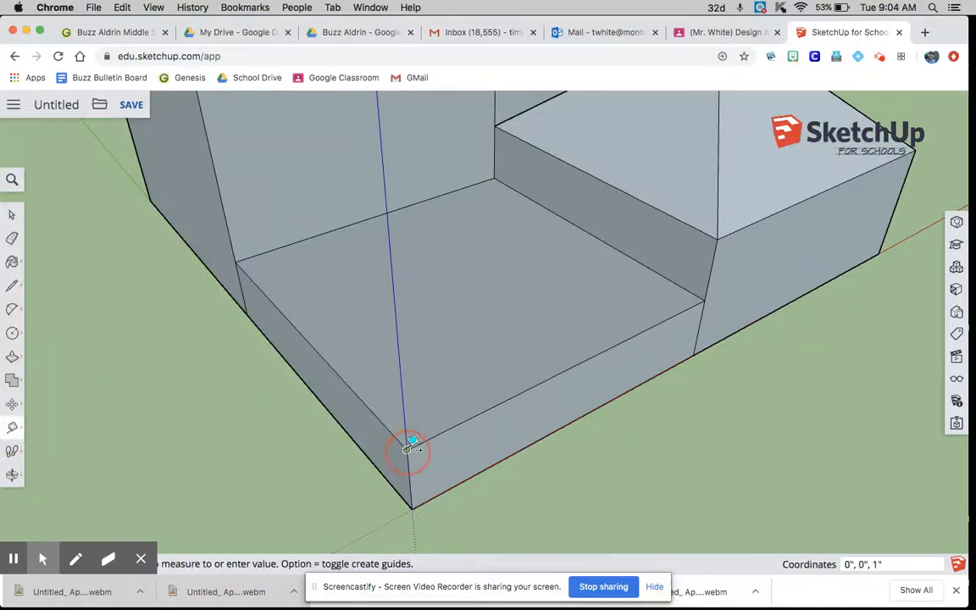
pyautogui.click(704, 299)
pyautogui.click(704, 299)
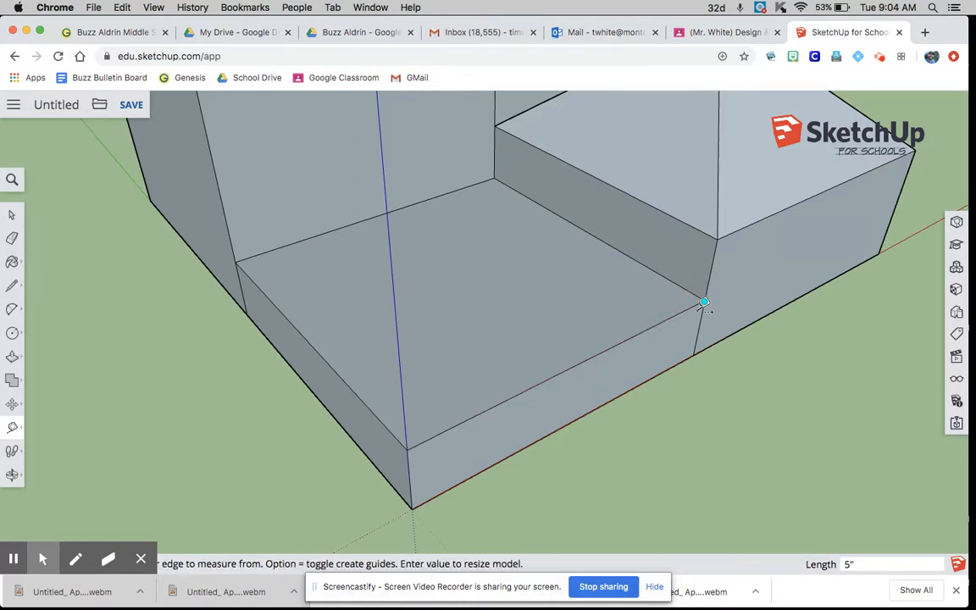
# Step: Mark 1 inch along the lowest block's measured edge from the blue axis corner and draw a 5-inch line across the top from there
pyautogui.click(11, 286)
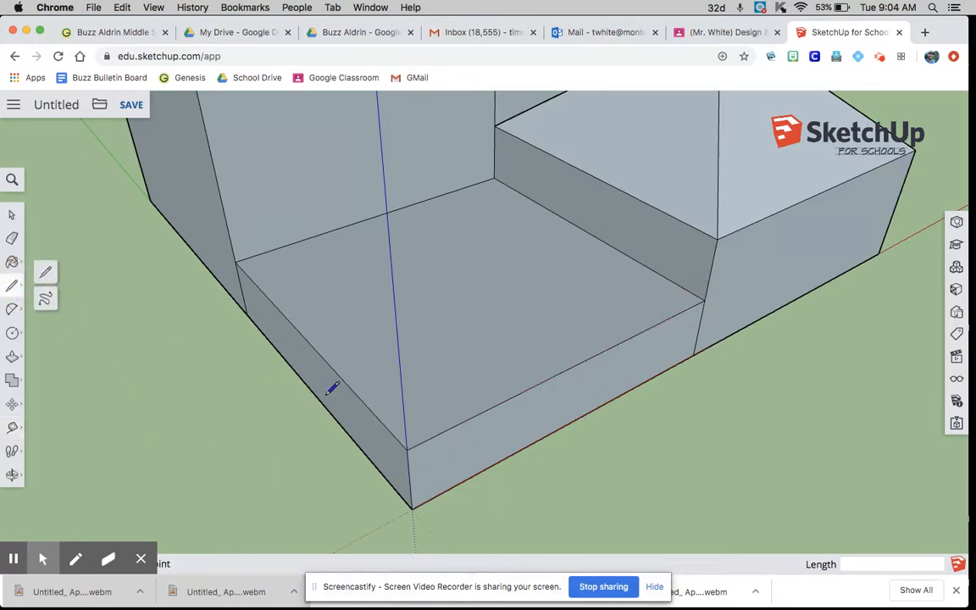
pyautogui.click(43, 271)
pyautogui.moveTo(565, 462)
pyautogui.mouseDown(button='middle')
pyautogui.moveTo(464, 491)
pyautogui.moveTo(303, 500)
pyautogui.moveTo(276, 517)
pyautogui.moveTo(353, 484)
pyautogui.mouseUp(button='middle')
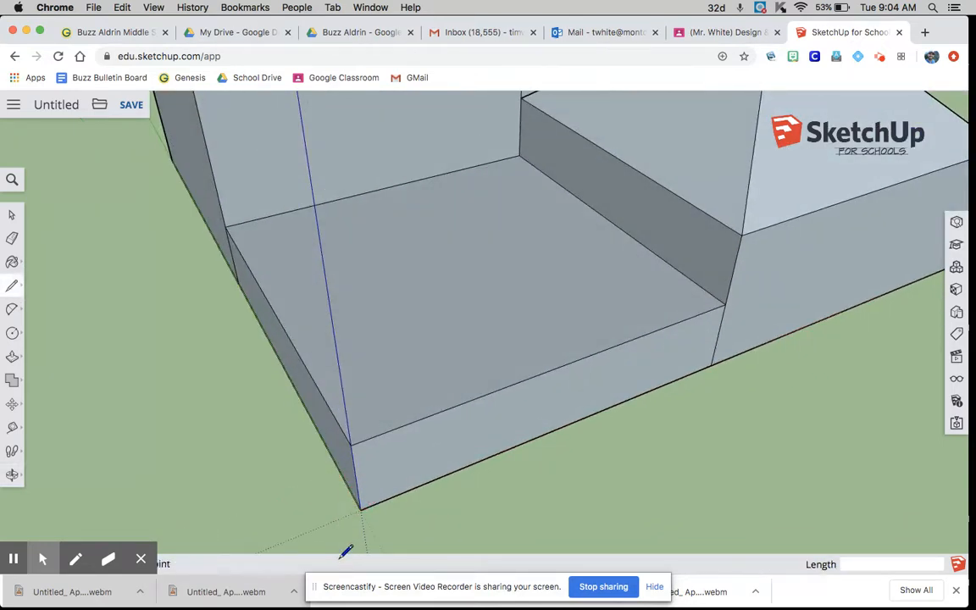
pyautogui.scroll(2, 353, 532)
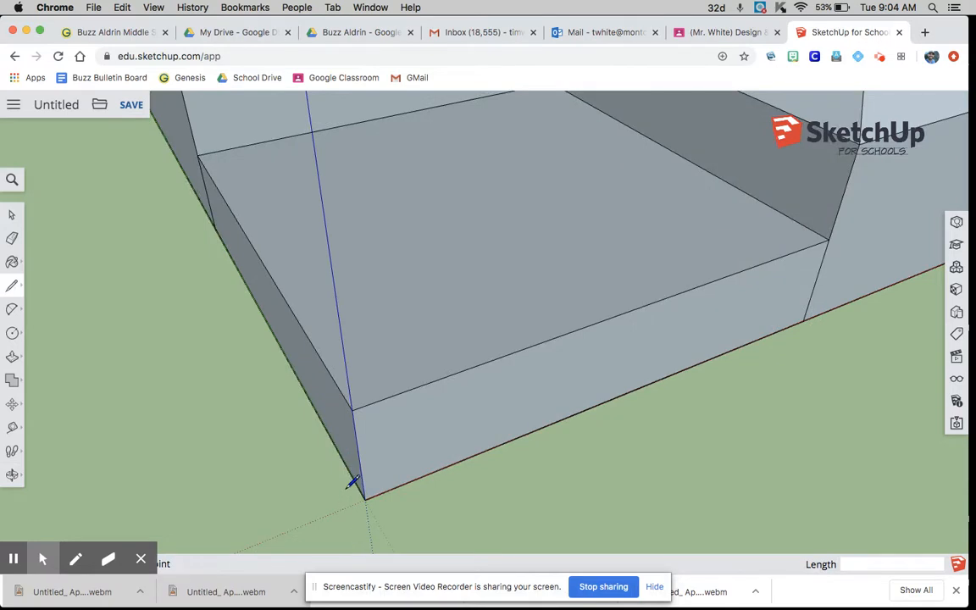
pyautogui.click(352, 410)
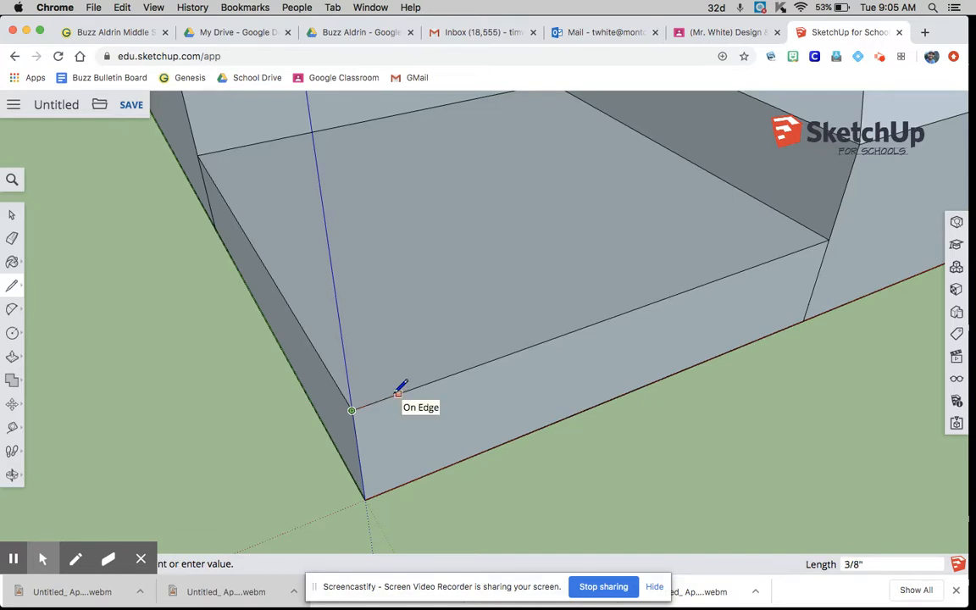
pyautogui.press('Return')
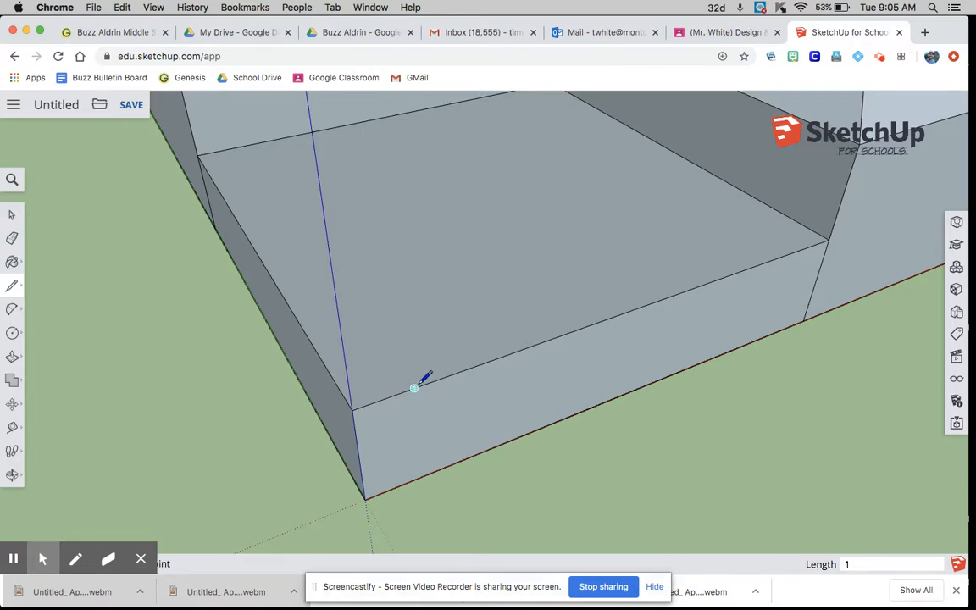
pyautogui.click(472, 366)
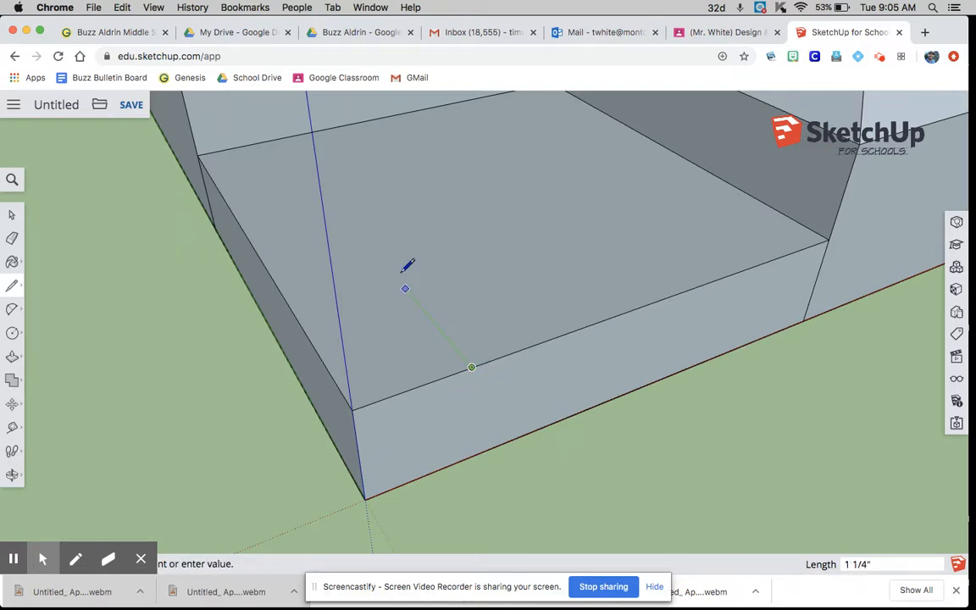
pyautogui.click(281, 137)
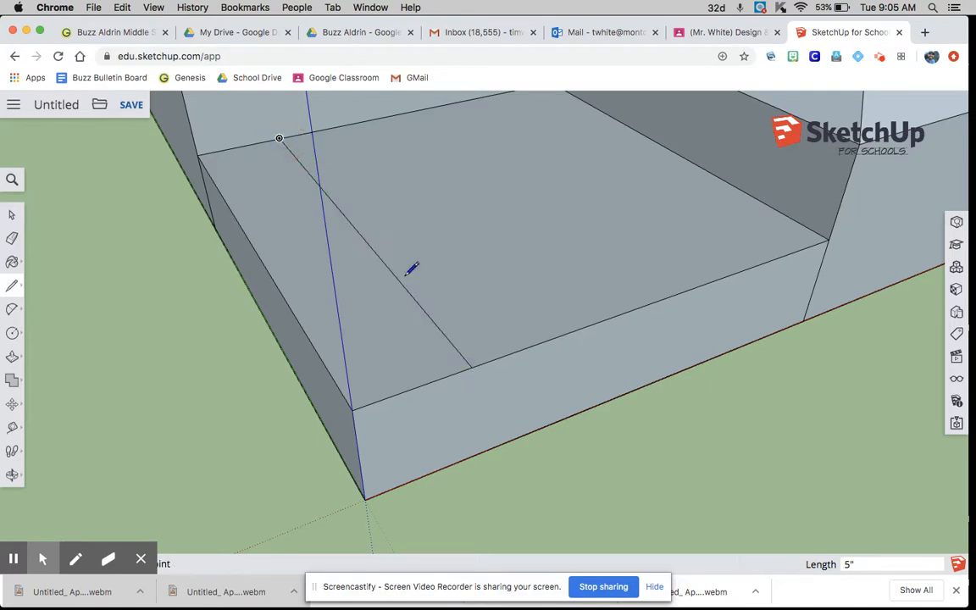
# Step: Mark 1 inch along the lowest block's outer top edge from the first dividing line and draw a second line across the top
pyautogui.click(472, 365)
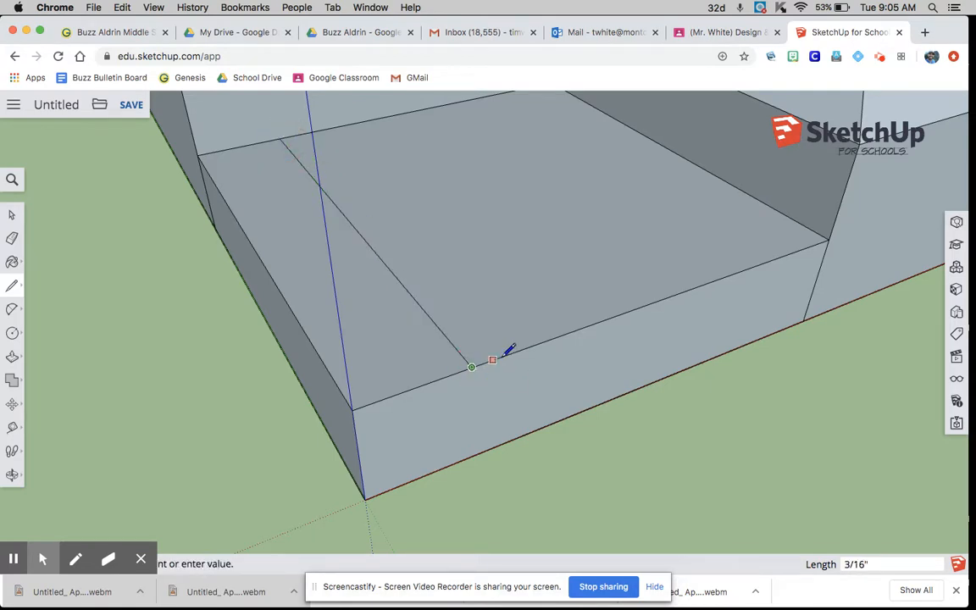
pyautogui.click(512, 353)
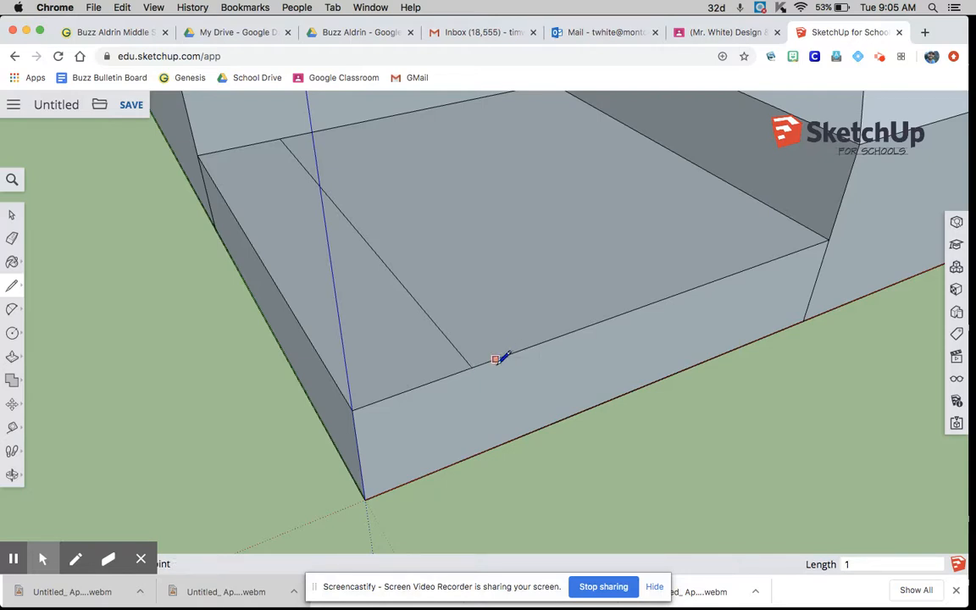
pyautogui.click(576, 329)
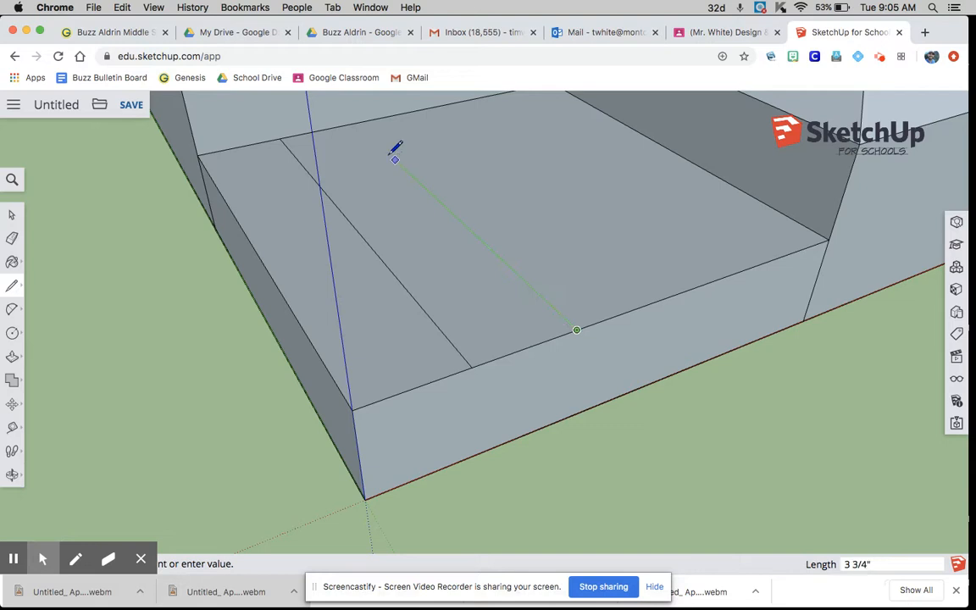
pyautogui.click(356, 123)
# Step: Mark 1 inch beyond the second dividing line on the same edge and draw a third line across to the tall block
pyautogui.moveTo(663, 338)
pyautogui.mouseDown(button='middle')
pyautogui.moveTo(590, 385)
pyautogui.moveTo(616, 323)
pyautogui.moveTo(605, 323)
pyautogui.mouseUp(button='middle')
pyautogui.click(556, 334)
pyautogui.press('Return')
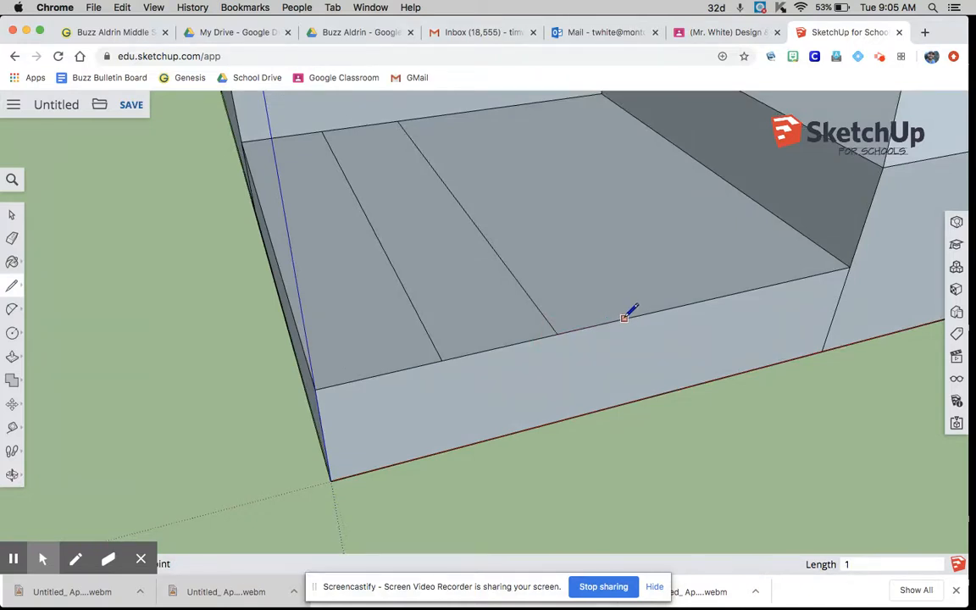
pyautogui.click(663, 307)
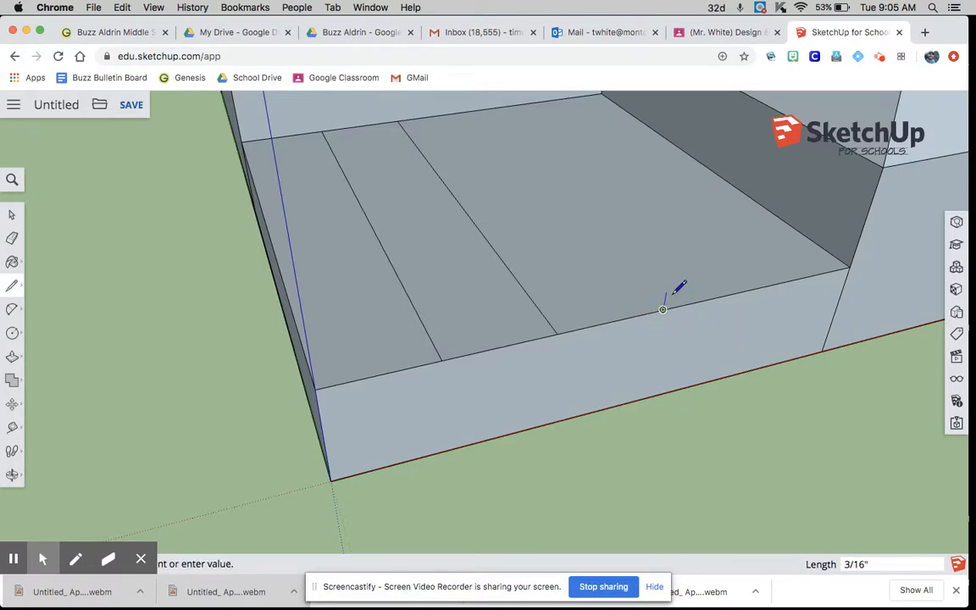
pyautogui.scroll(-3, 673, 284)
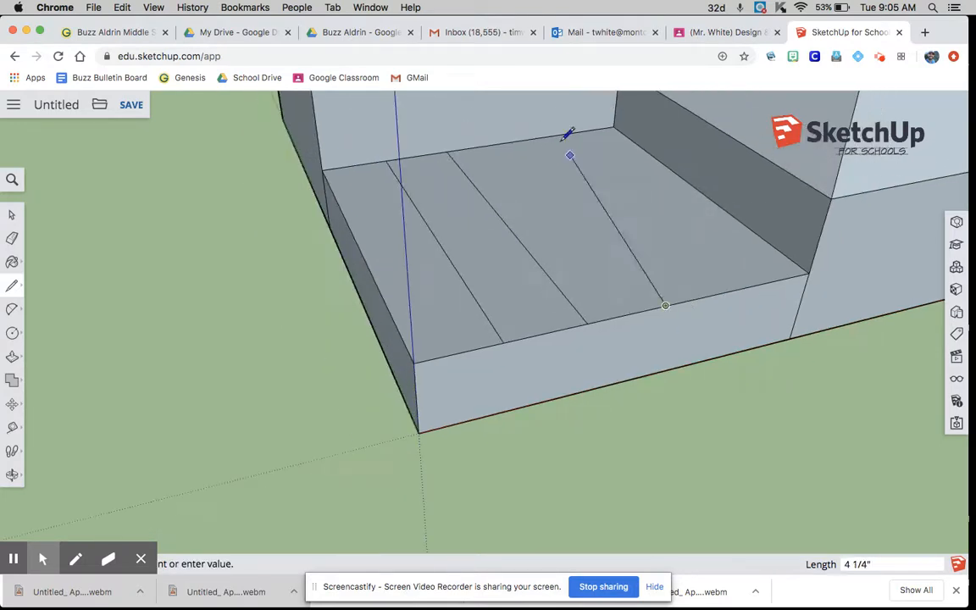
pyautogui.click(504, 141)
# Step: Mark 1 inch beyond the third dividing line and draw a fourth line across, completing the five strips on the lowest block
pyautogui.click(665, 305)
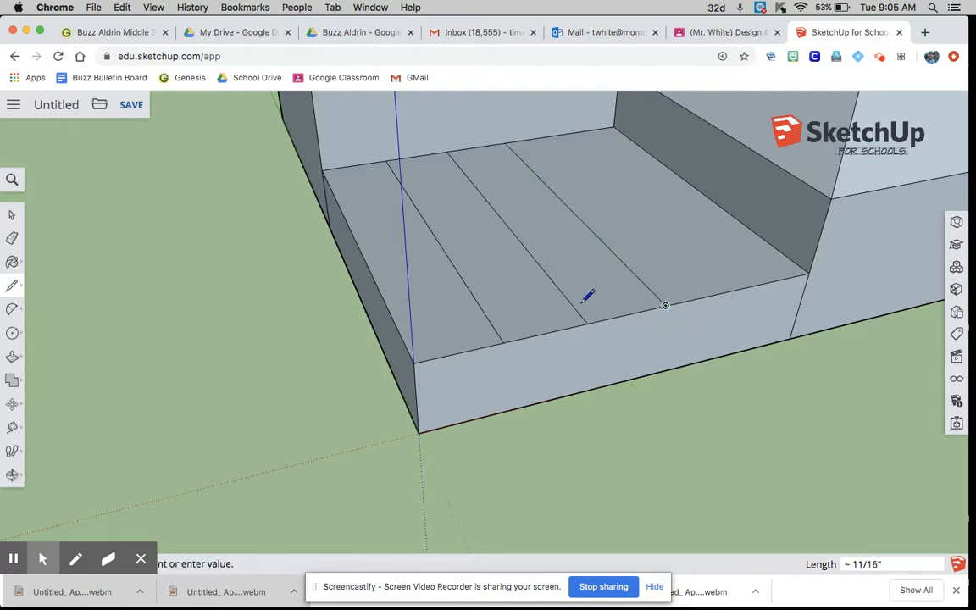
pyautogui.press('Escape')
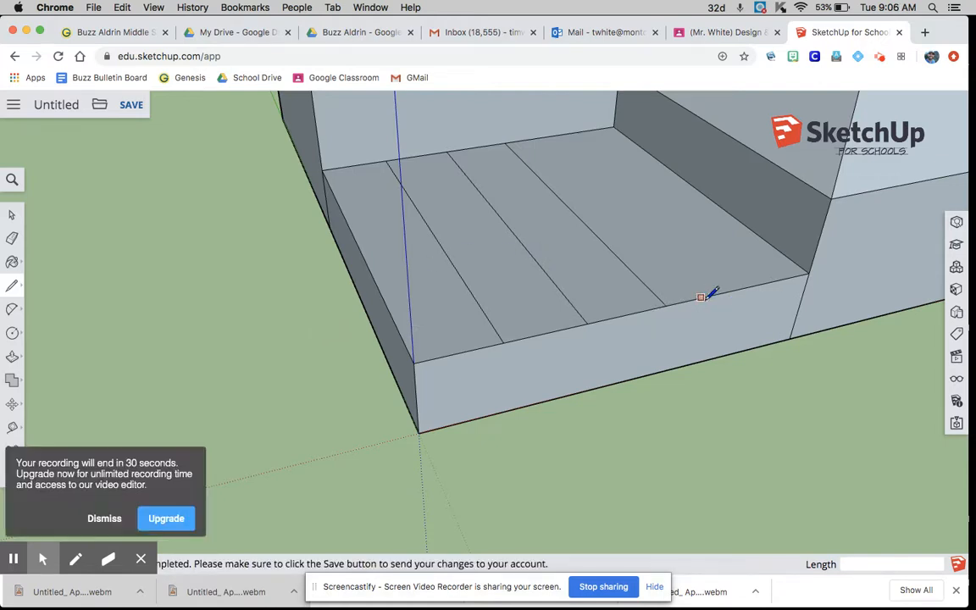
pyautogui.click(739, 289)
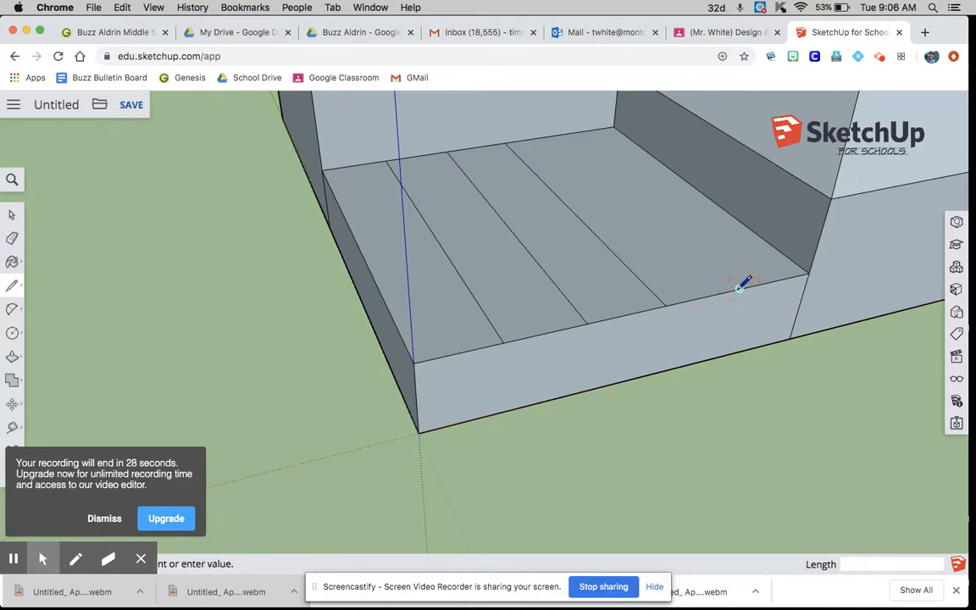
pyautogui.click(561, 134)
# Step: Push/Pull the strip next to the pyramid block up by 1 inch
pyautogui.scroll(-3, 256, 385)
pyautogui.moveTo(262, 344)
pyautogui.mouseDown(button='middle')
pyautogui.moveTo(322, 388)
pyautogui.moveTo(236, 355)
pyautogui.mouseUp(button='middle')
pyautogui.click(12, 357)
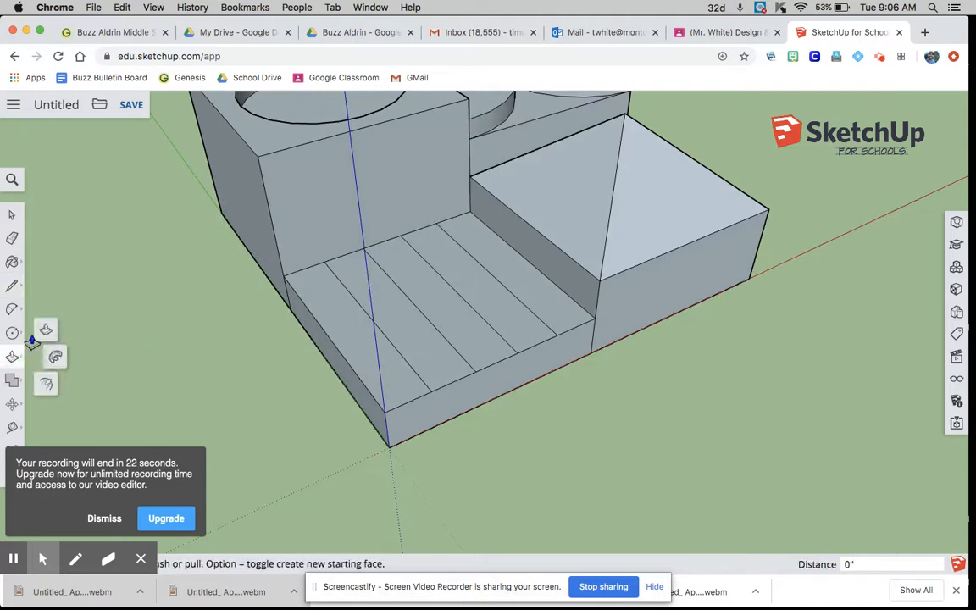
pyautogui.click(530, 279)
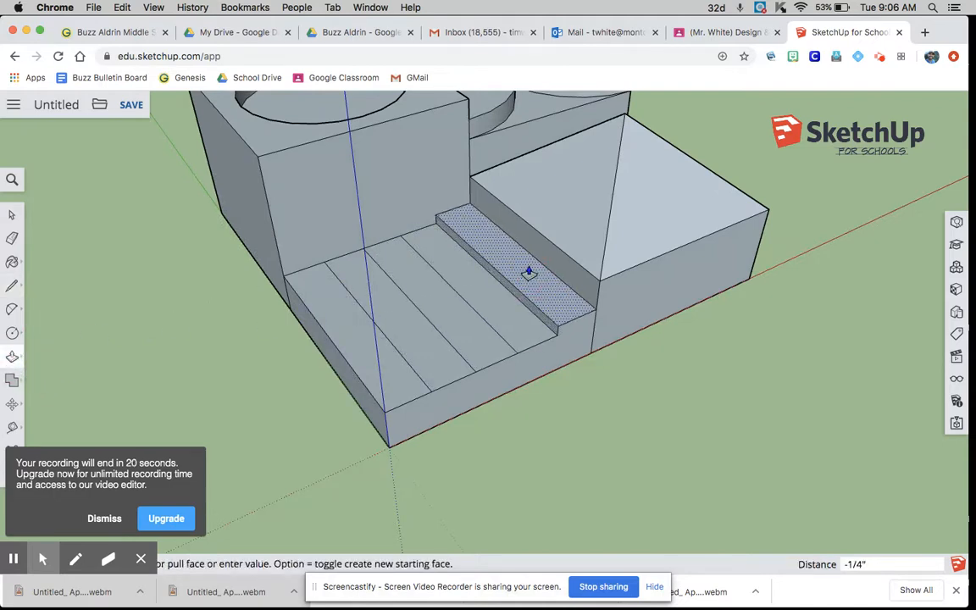
pyautogui.write('1')
pyautogui.press('Return')
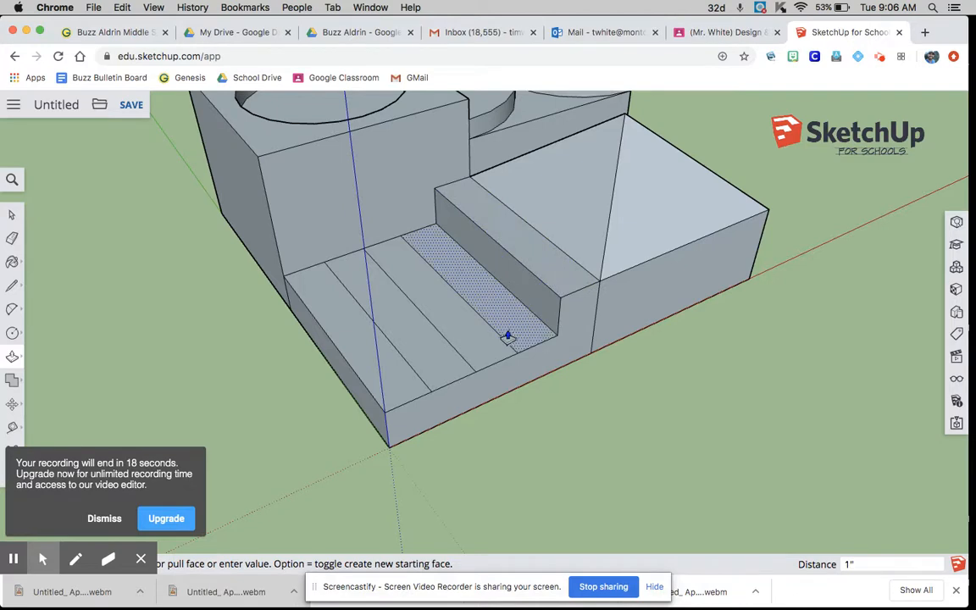
# Step: Raise the second and third strips from the pyramid block by about 13/16 inch and 5/8 inch, respectively
pyautogui.click(509, 332)
pyautogui.click(508, 309)
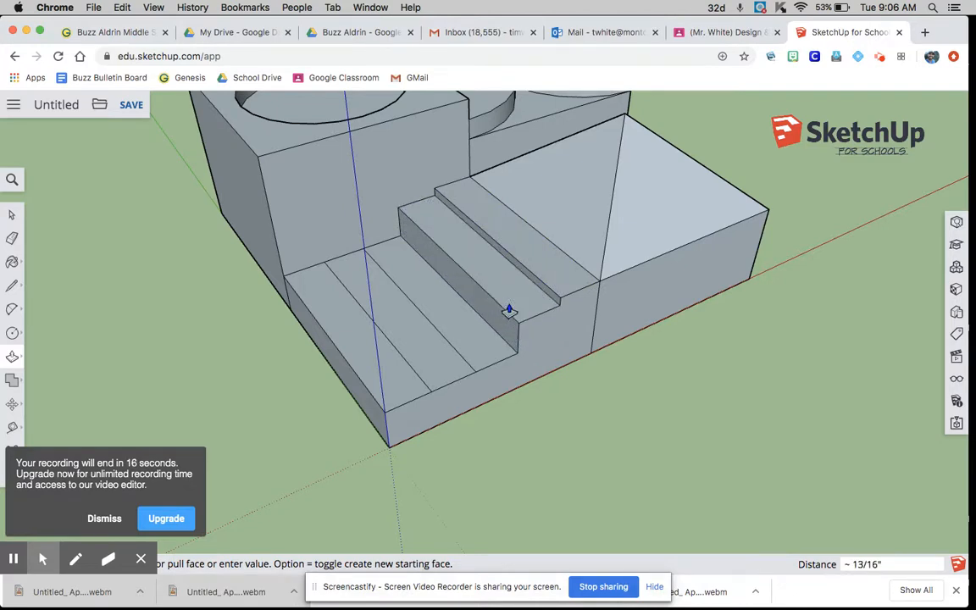
pyautogui.click(493, 344)
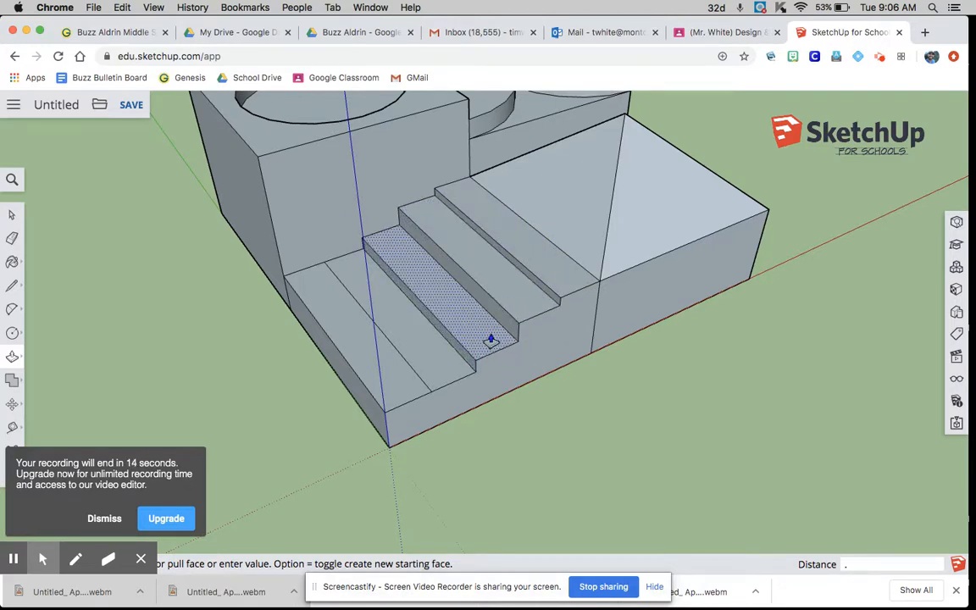
pyautogui.press('Return')
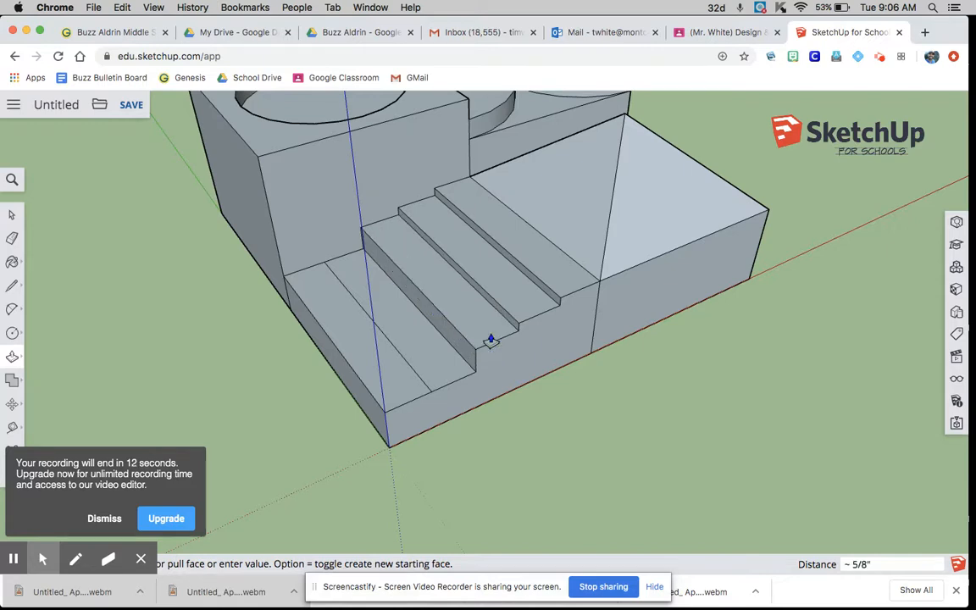
# Step: Raise the fourth strip from the pyramid block by 0.4 inch and the outermost strip by 0.2 inch
pyautogui.click(453, 366)
pyautogui.write('.4')
pyautogui.press('Return')
pyautogui.click(401, 388)
pyautogui.write('.2')
pyautogui.press('Return')
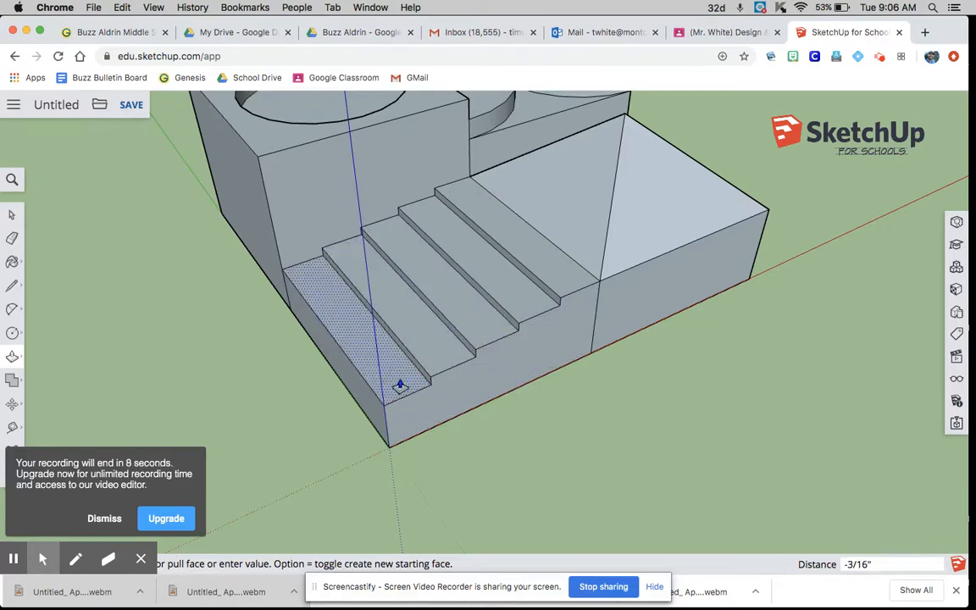
pyautogui.moveTo(301, 414)
pyautogui.mouseDown(button='middle')
pyautogui.moveTo(311, 388)
pyautogui.moveTo(379, 435)
pyautogui.moveTo(427, 224)
pyautogui.moveTo(405, 259)
pyautogui.mouseUp(button='middle')
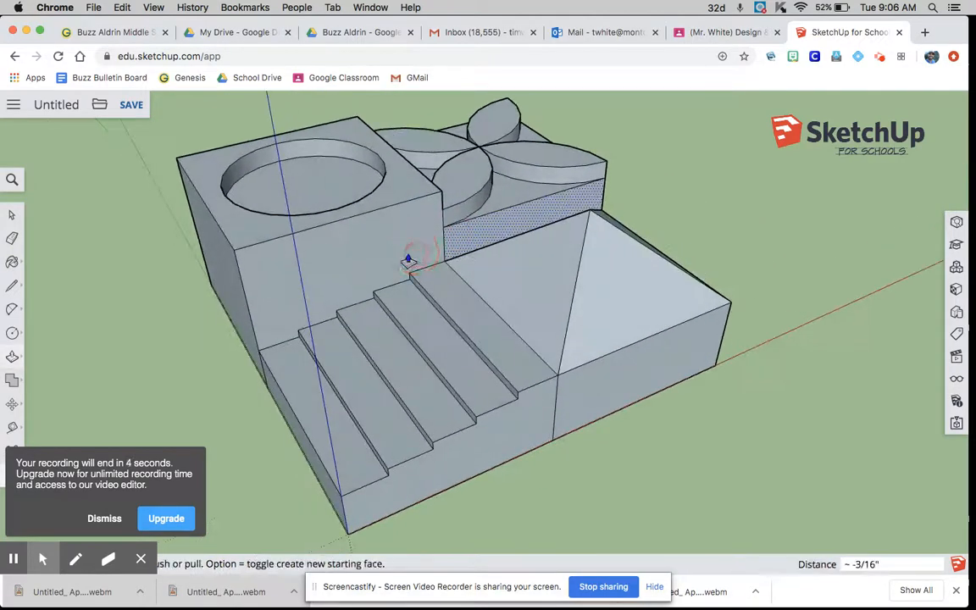
pyautogui.scroll(-2, 421, 365)
pyautogui.scroll(2, 431, 252)
pyautogui.scroll(-2, 431, 251)
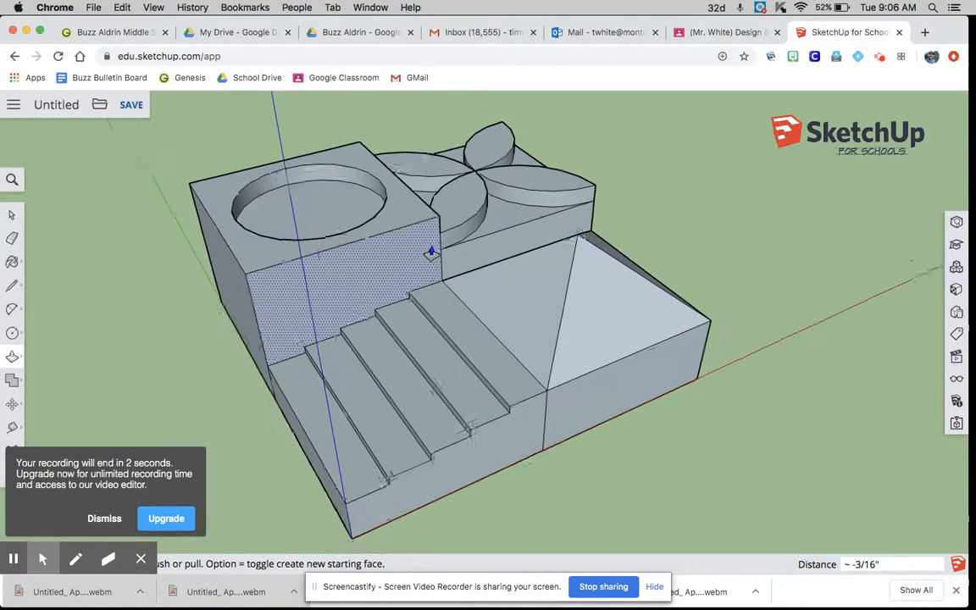